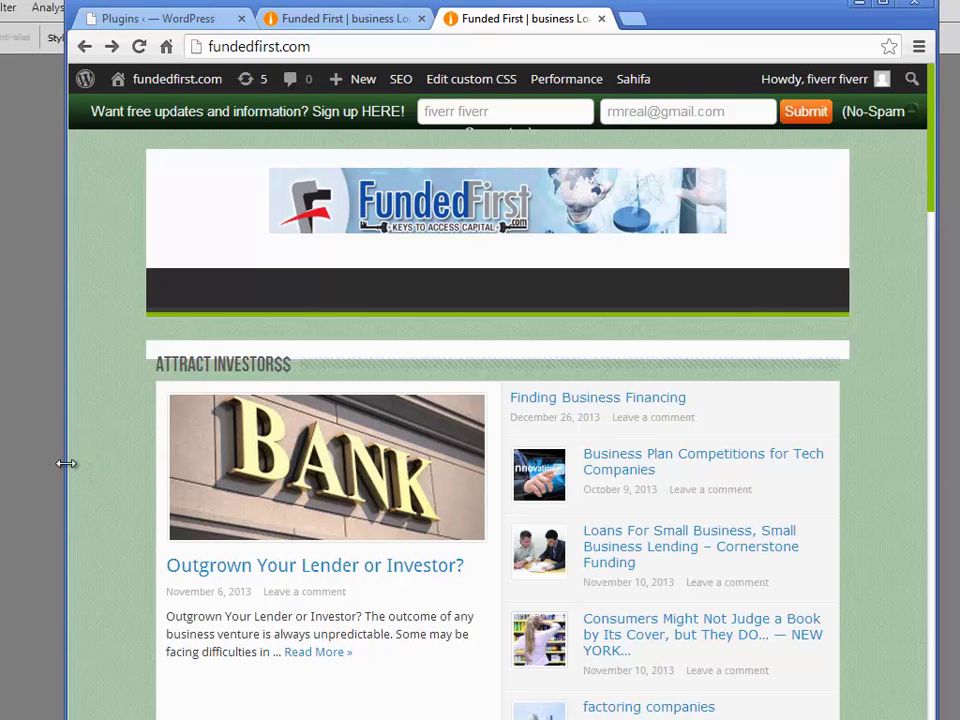
# Widen the browser window until the Funded First homepage shows its full navigation bar and sidebar layout.
pyautogui.moveTo(65, 463); pyautogui.dragTo(15, 459)
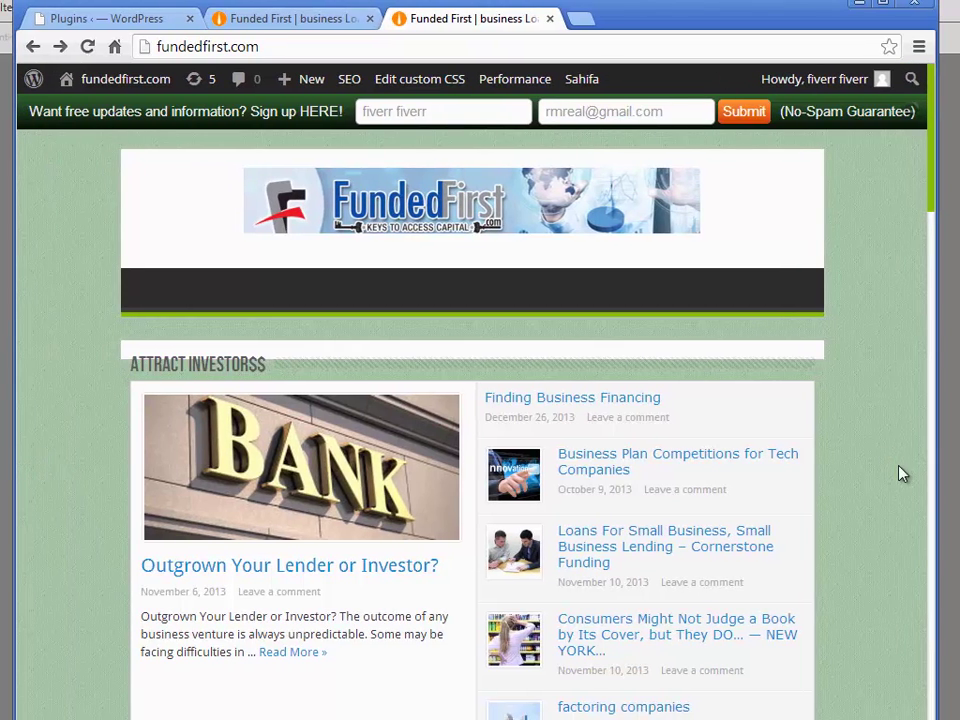
pyautogui.moveTo(934, 496); pyautogui.dragTo(941, 497)
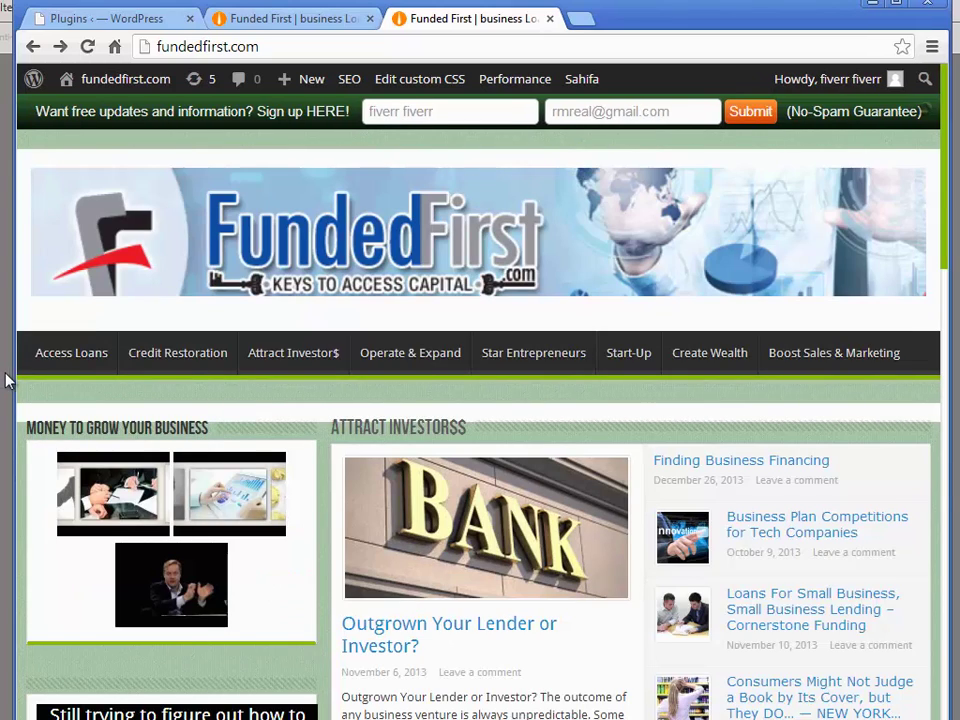
pyautogui.moveTo(5, 378); pyautogui.dragTo(2, 372)
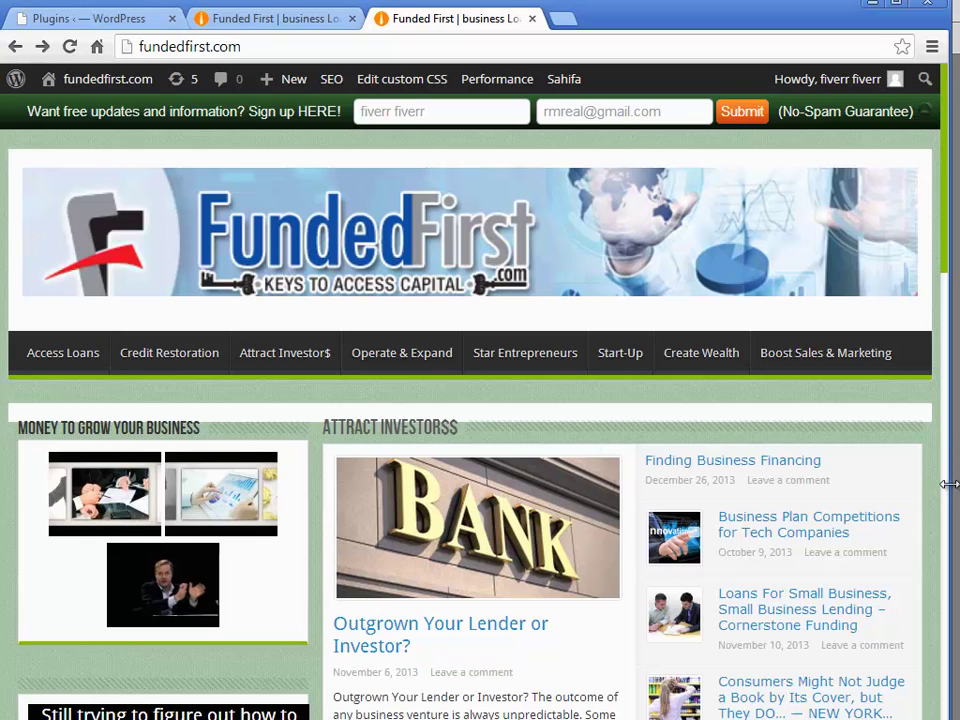
pyautogui.moveTo(949, 484); pyautogui.dragTo(956, 481)
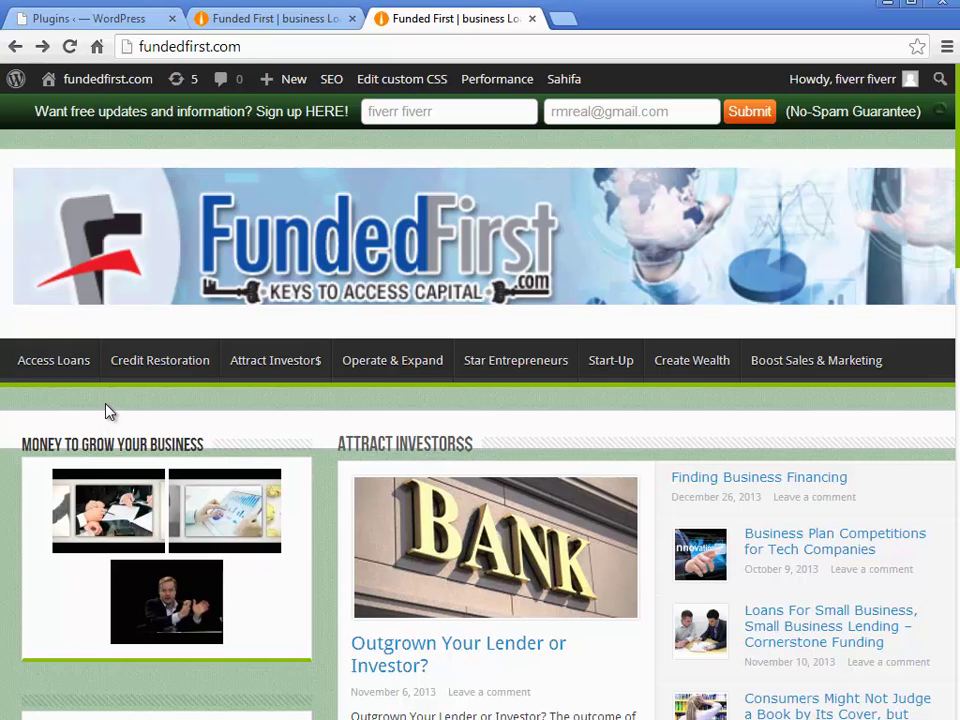
# Look through the installed plugins list in the WordPress admin and check the homepage in the logged-out view.
pyautogui.click(71, 24)
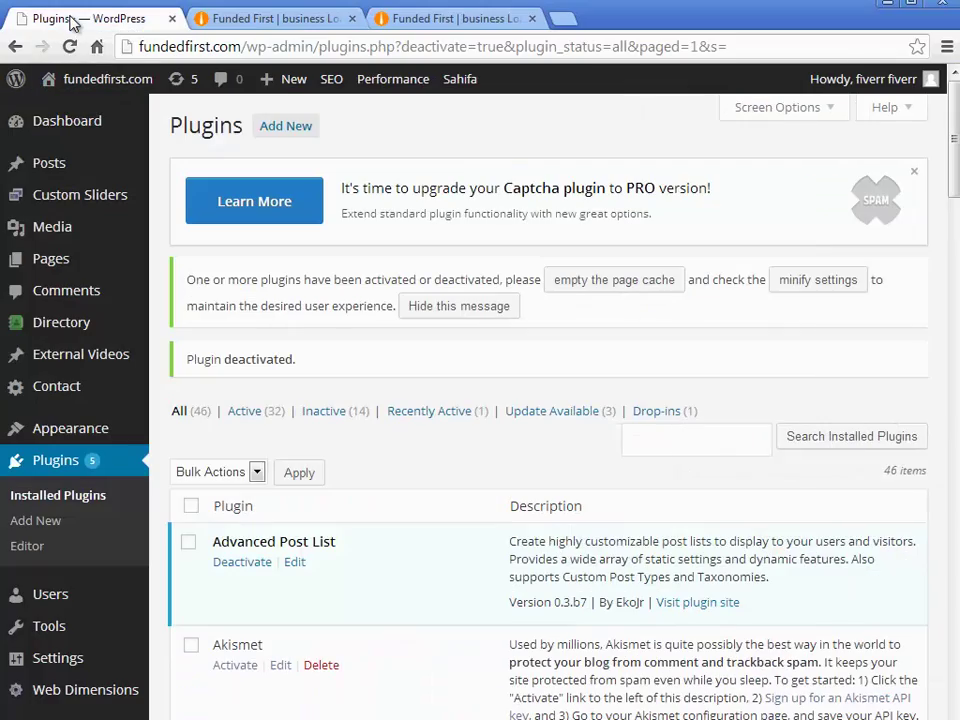
pyautogui.scroll(-15, 718, 180)
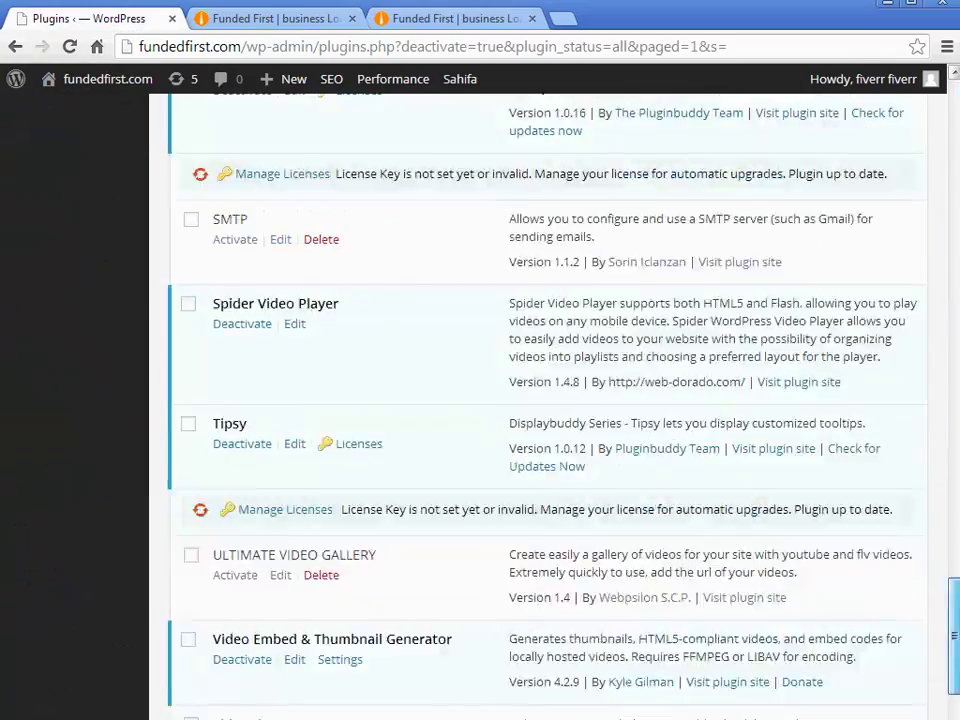
pyautogui.scroll(-1, 540, 400)
pyautogui.scroll(14, 540, 400)
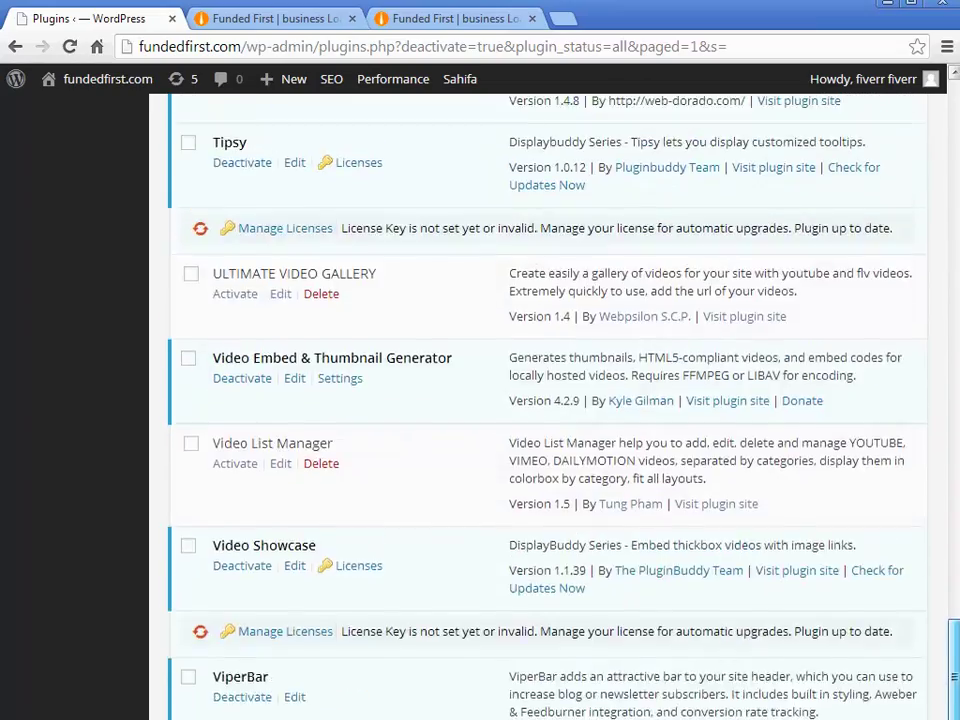
pyautogui.scroll(15, 540, 400)
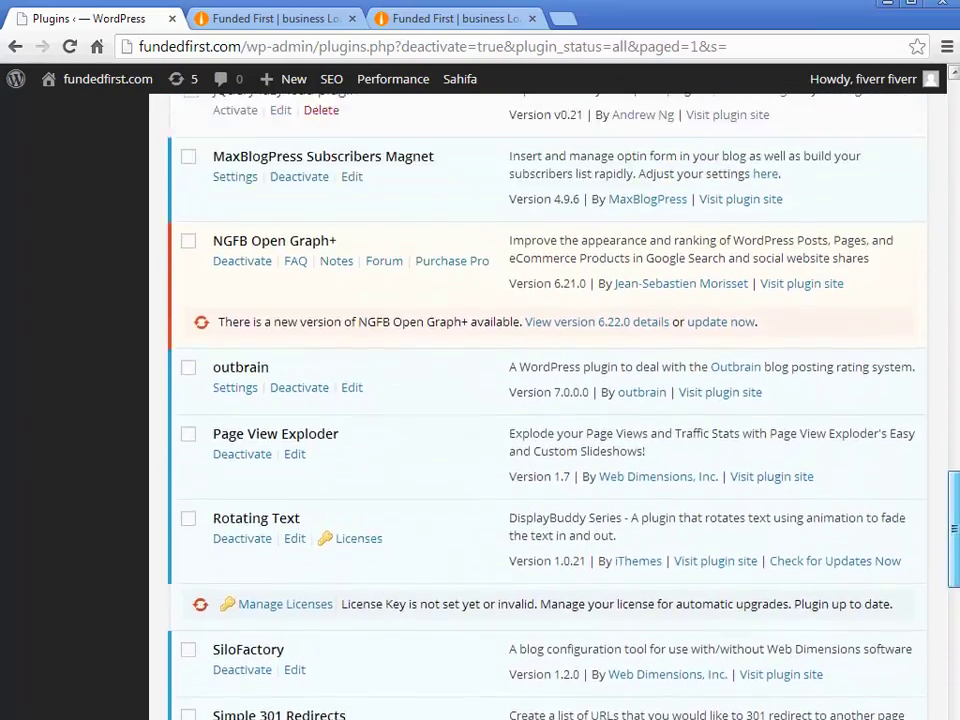
pyautogui.click(290, 22)
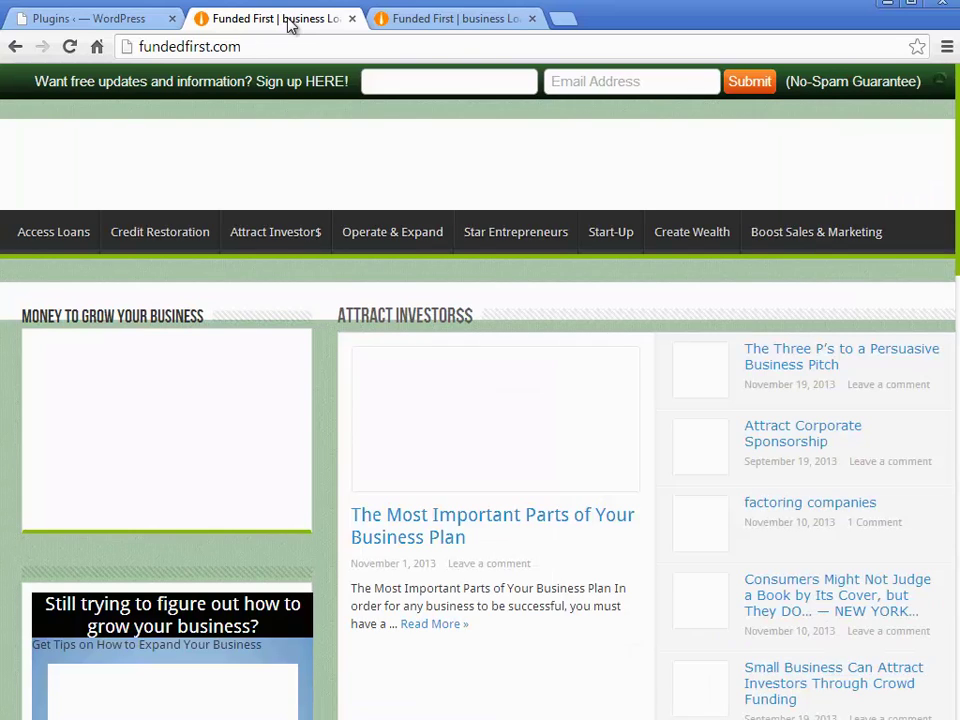
pyautogui.click(397, 28)
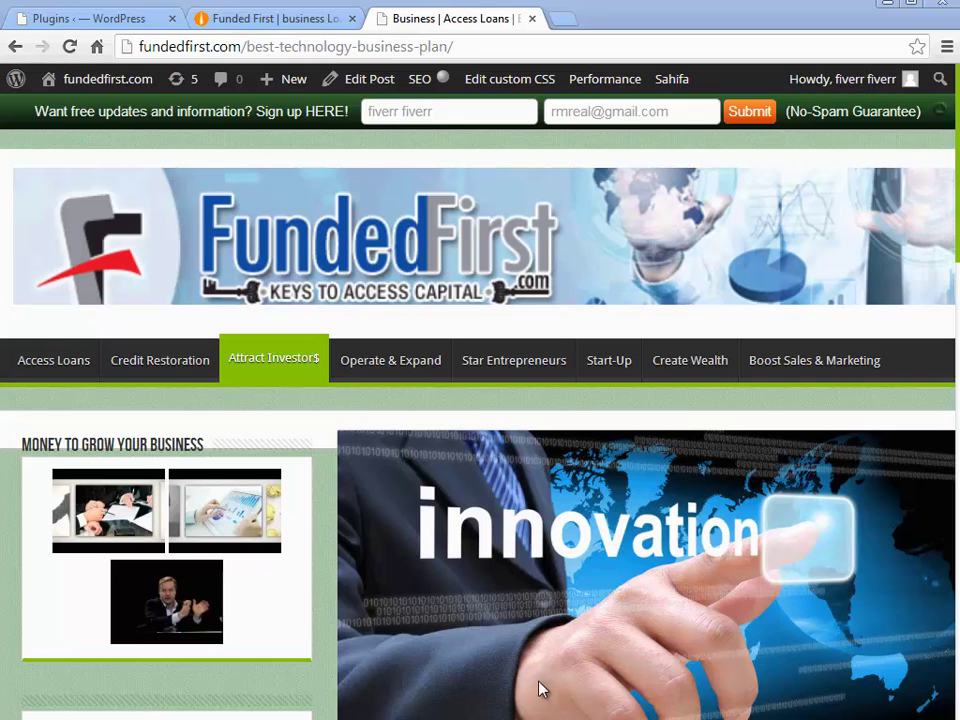
# Inspect the HTML element of the innovation featured image on the technology business plan post to read its dimensions and source.
pyautogui.rightClick(400, 578)
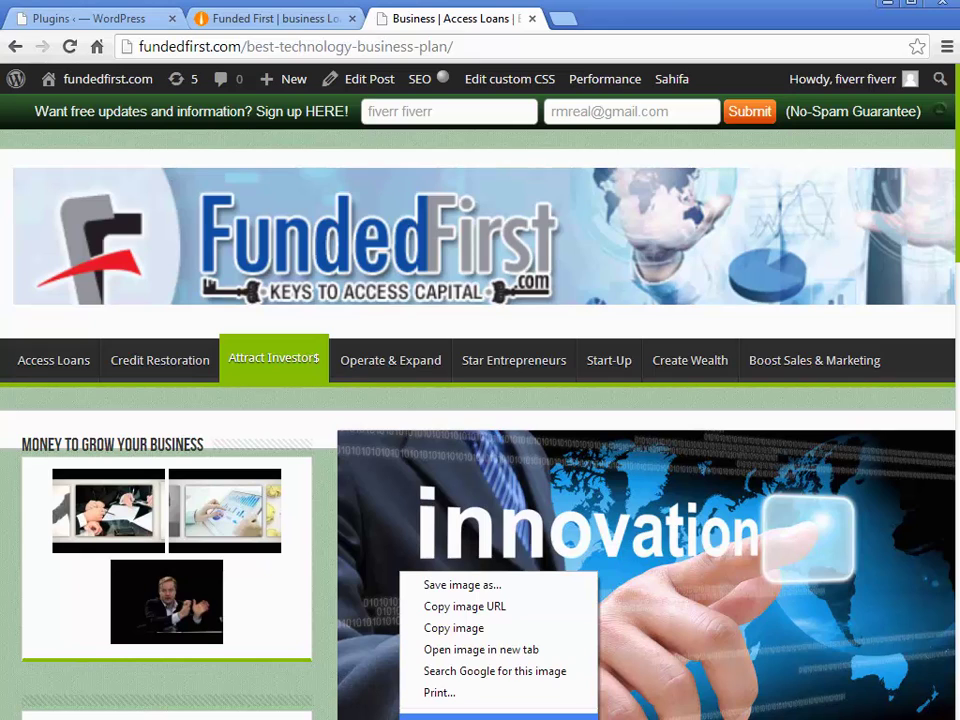
pyautogui.rightClick(456, 455)
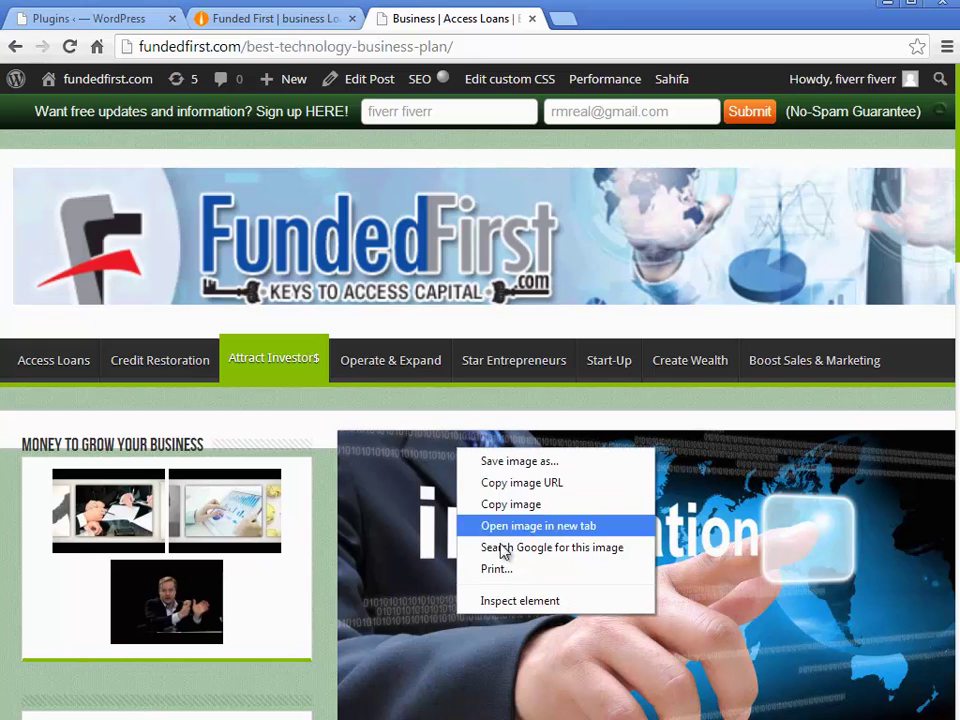
pyautogui.click(505, 602)
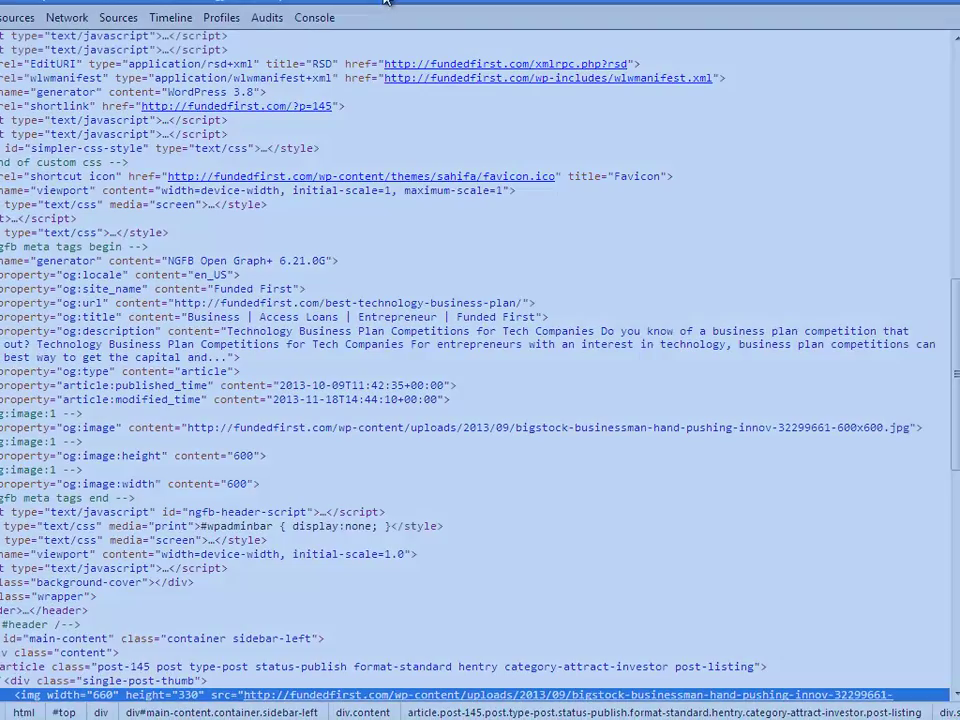
pyautogui.moveTo(386, 2); pyautogui.dragTo(386, 24)
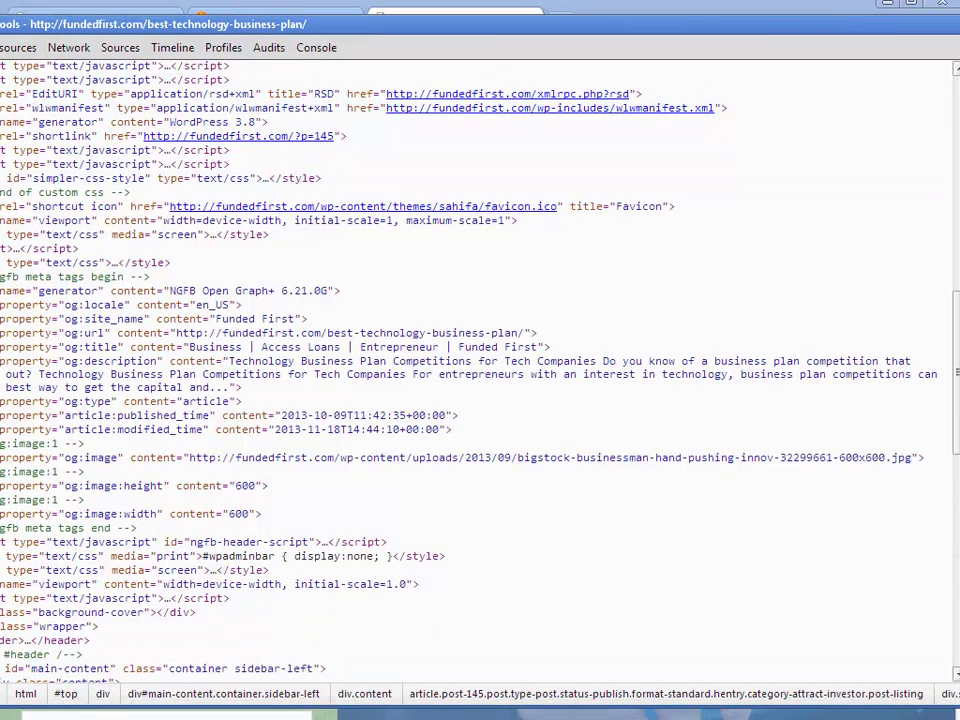
pyautogui.scroll(-4, 382, 566)
pyautogui.scroll(-1, 382, 566)
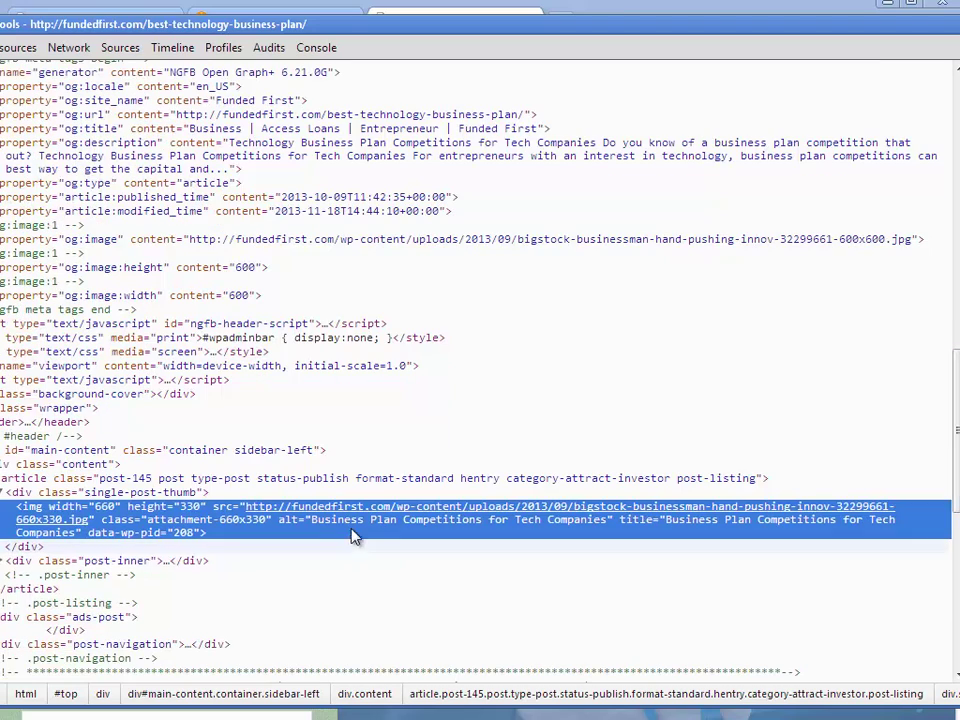
pyautogui.click(362, 514)
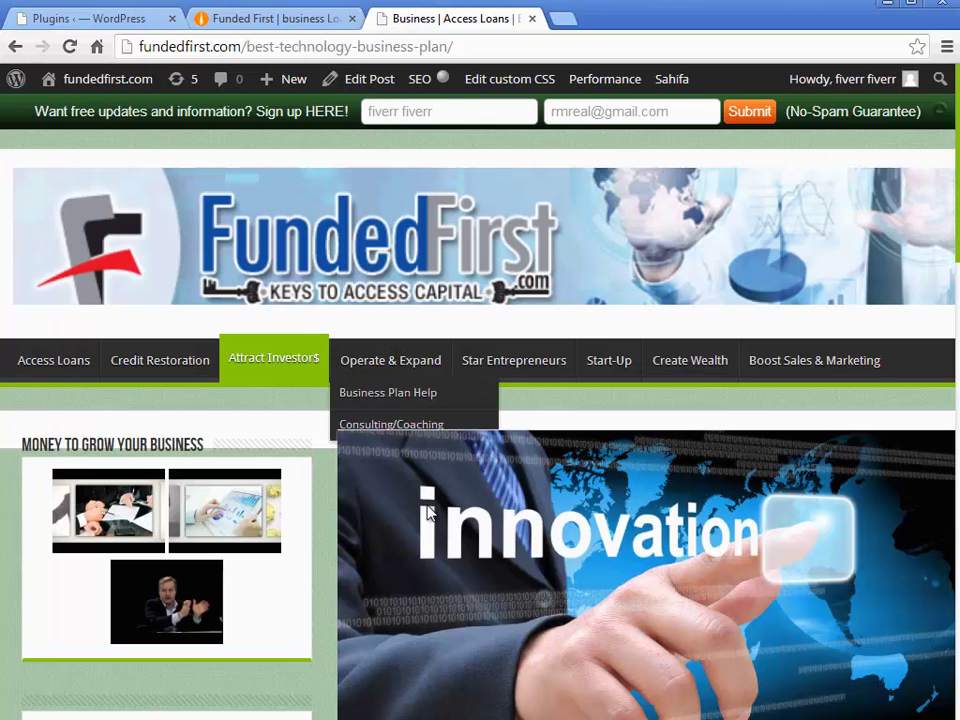
# Save the innovation featured image from the post to the Desktop.
pyautogui.rightClick(393, 477)
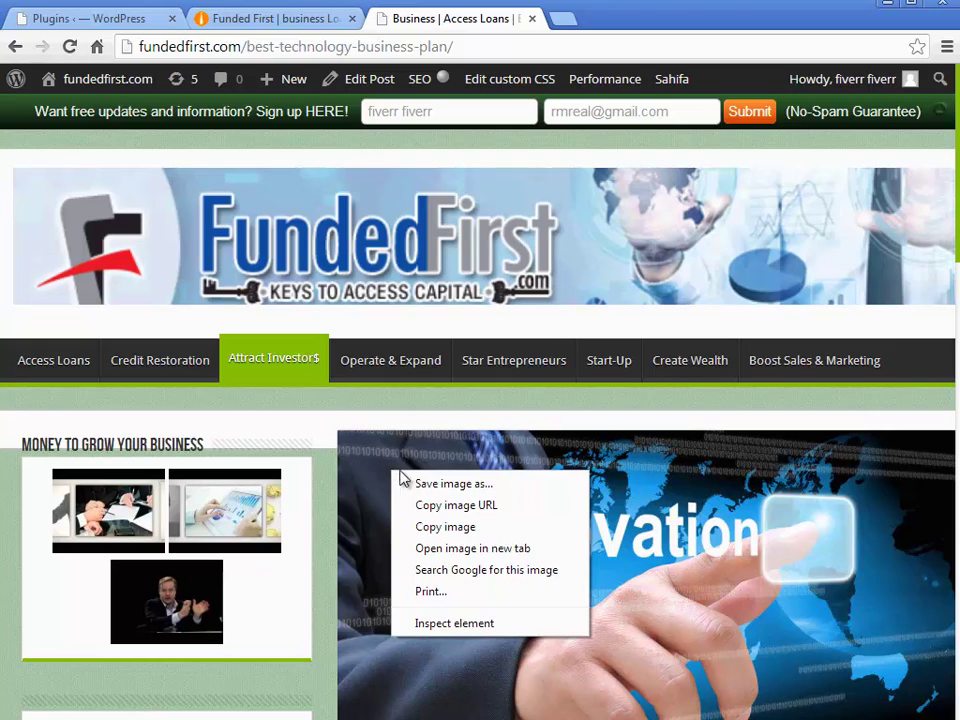
pyautogui.click(458, 485)
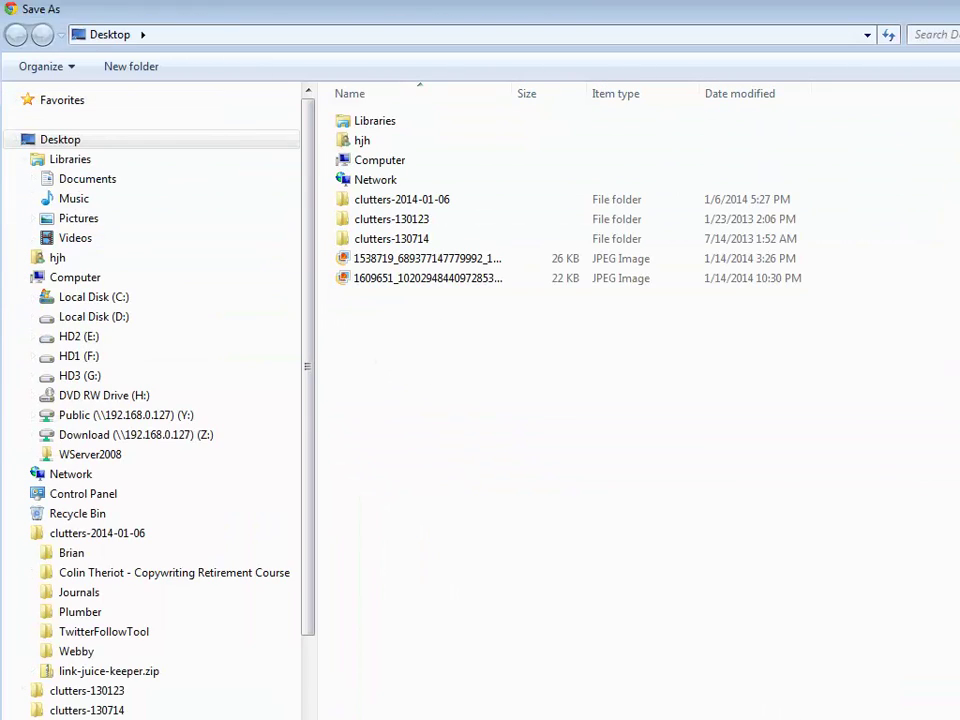
pyautogui.press('Return')
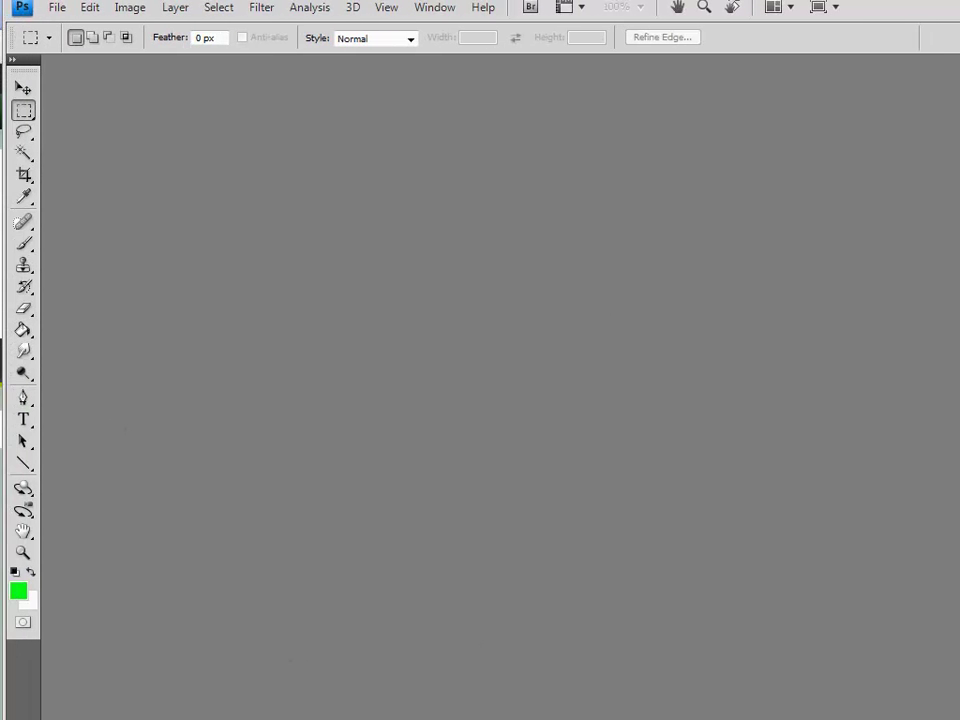
pyautogui.moveTo(959, 622); pyautogui.dragTo(957, 619)
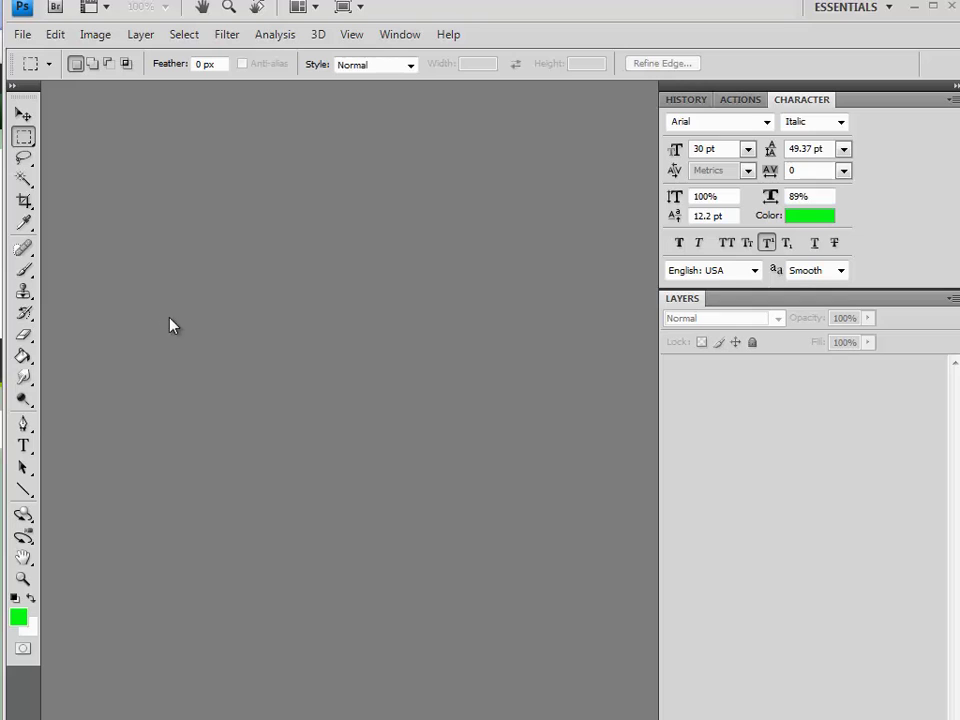
pyautogui.click(20, 34)
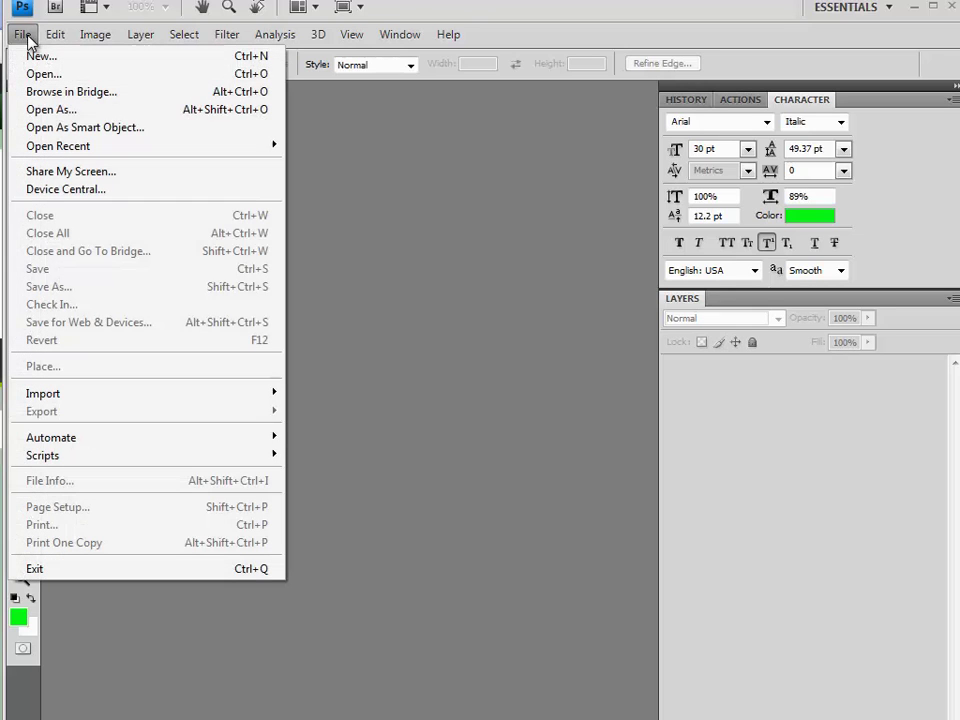
pyautogui.click(40, 73)
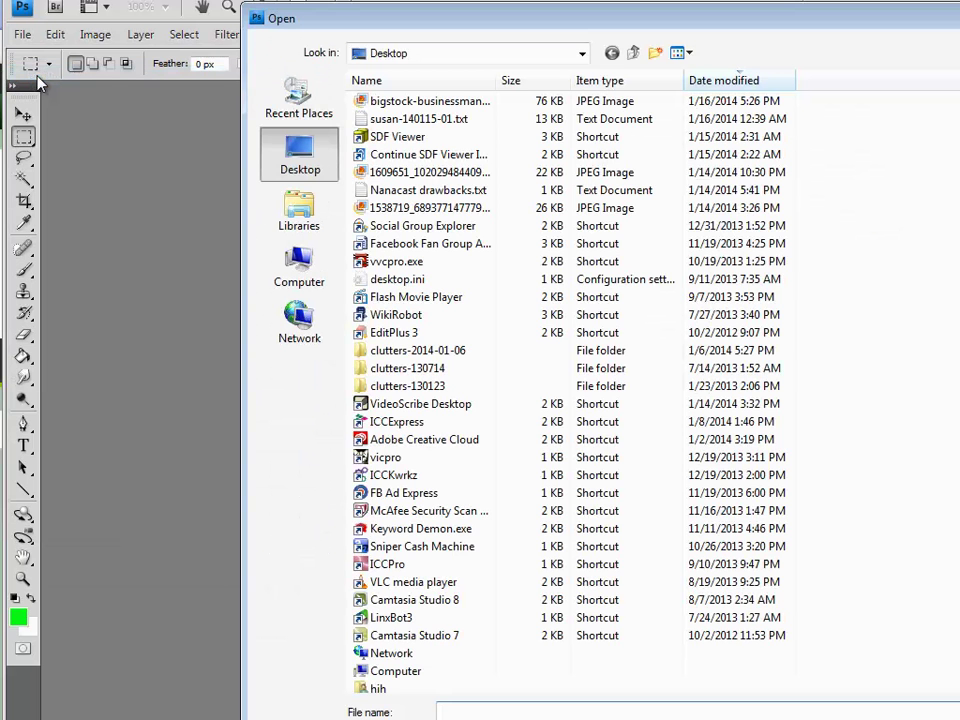
pyautogui.click(420, 101)
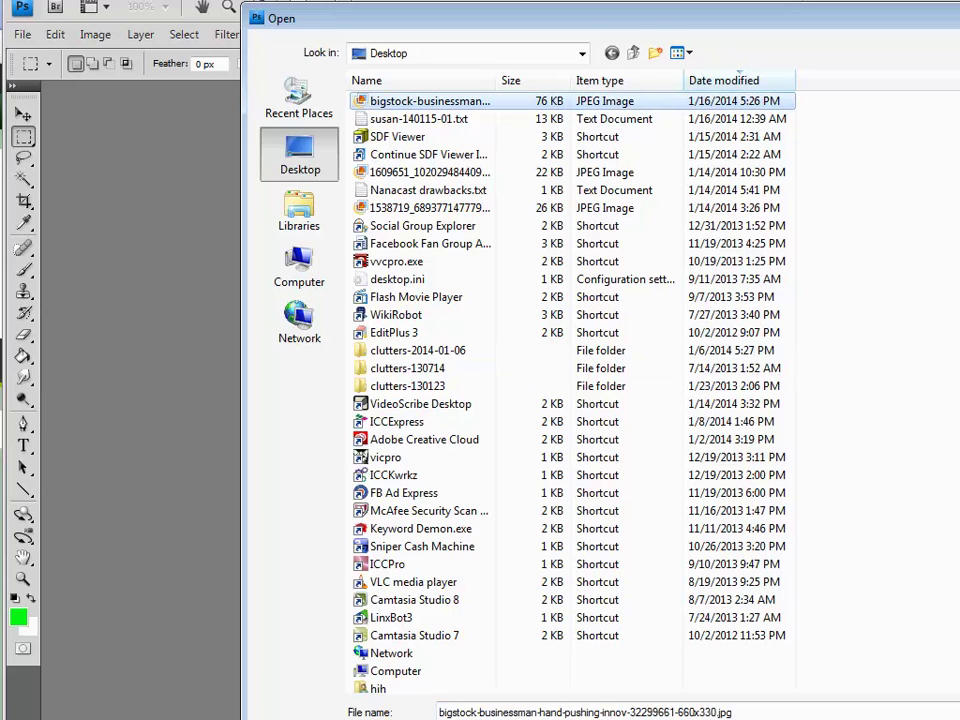
pyautogui.press('Return')
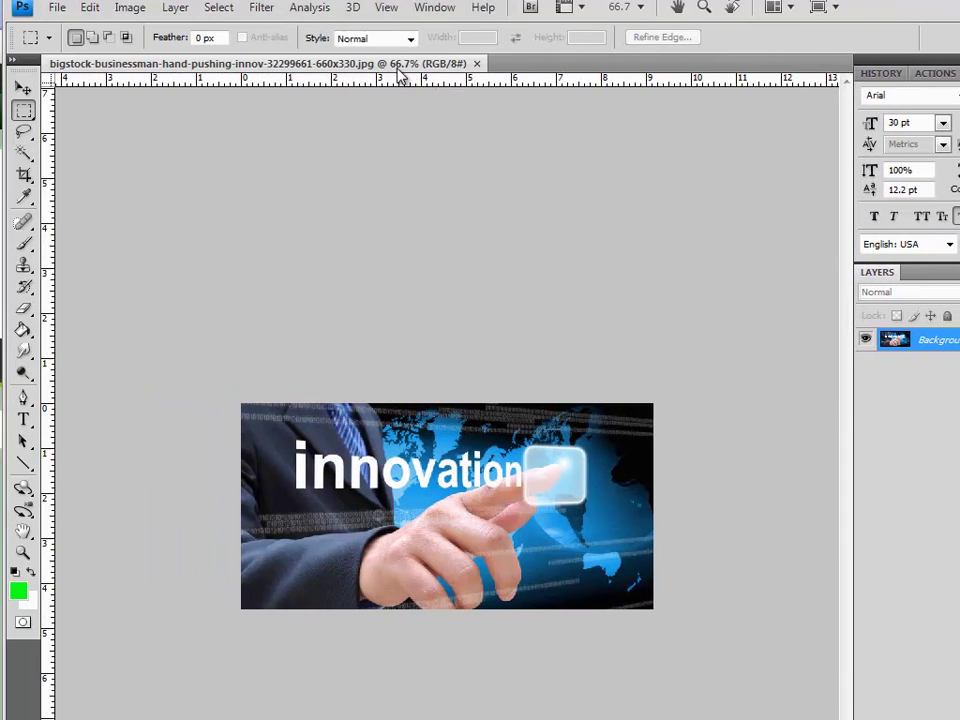
pyautogui.hotkey('ctrl', 'alt', '0')
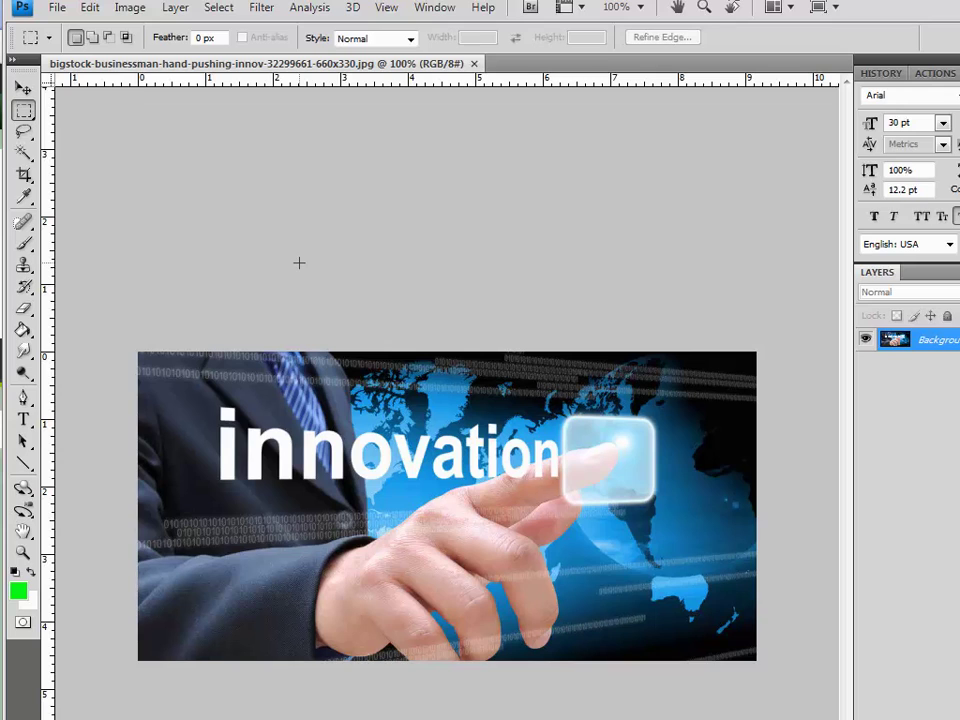
# Open the innovation image in Save for Web & Devices with all its JPEG export settings in view.
pyautogui.click(58, 8)
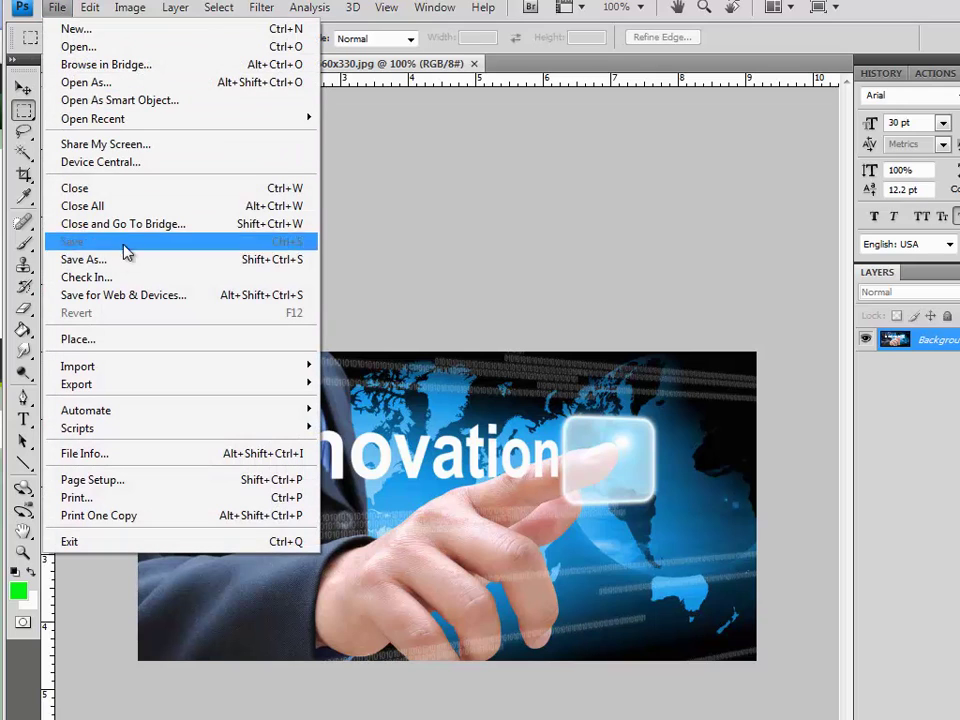
pyautogui.click(127, 296)
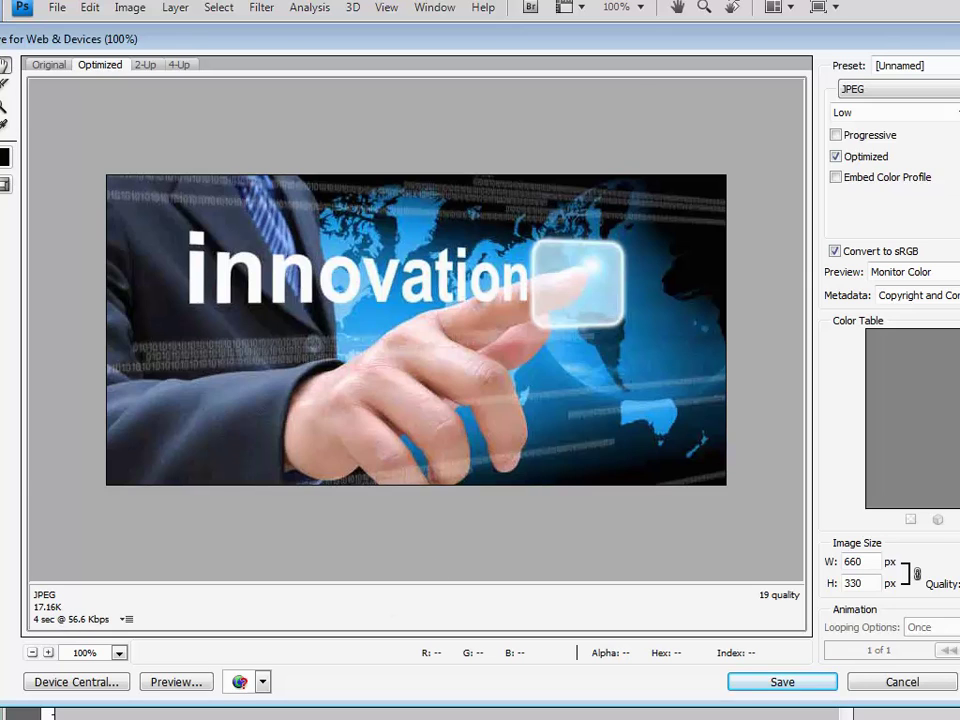
pyautogui.moveTo(958, 160); pyautogui.dragTo(910, 160)
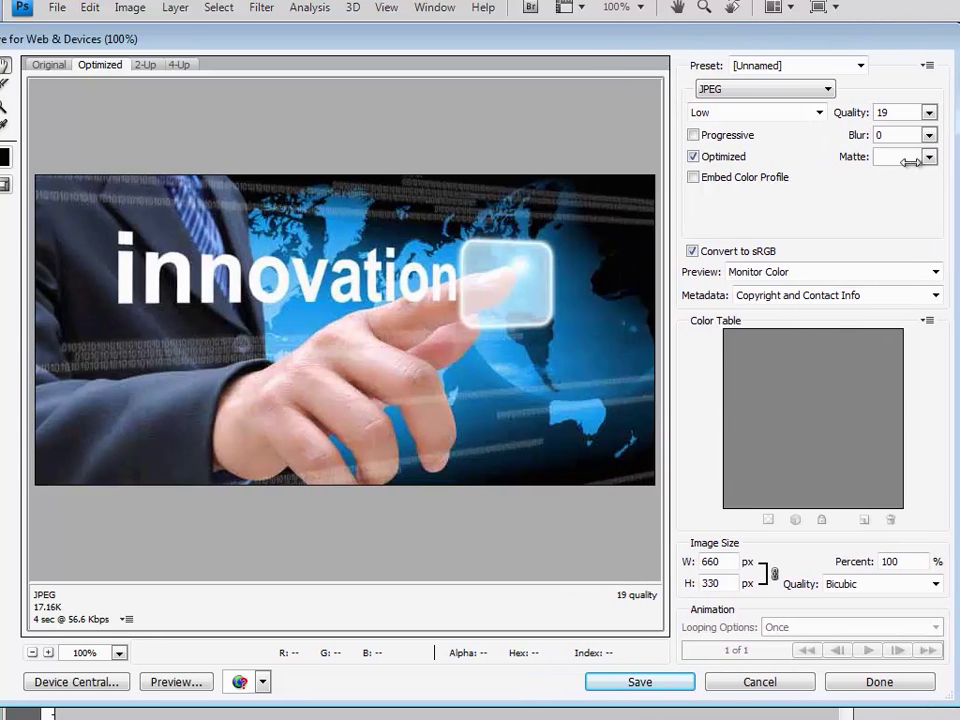
# Try JPEG quality values of 35 and 100 to compare the export's file size and appearance.
pyautogui.click(929, 112)
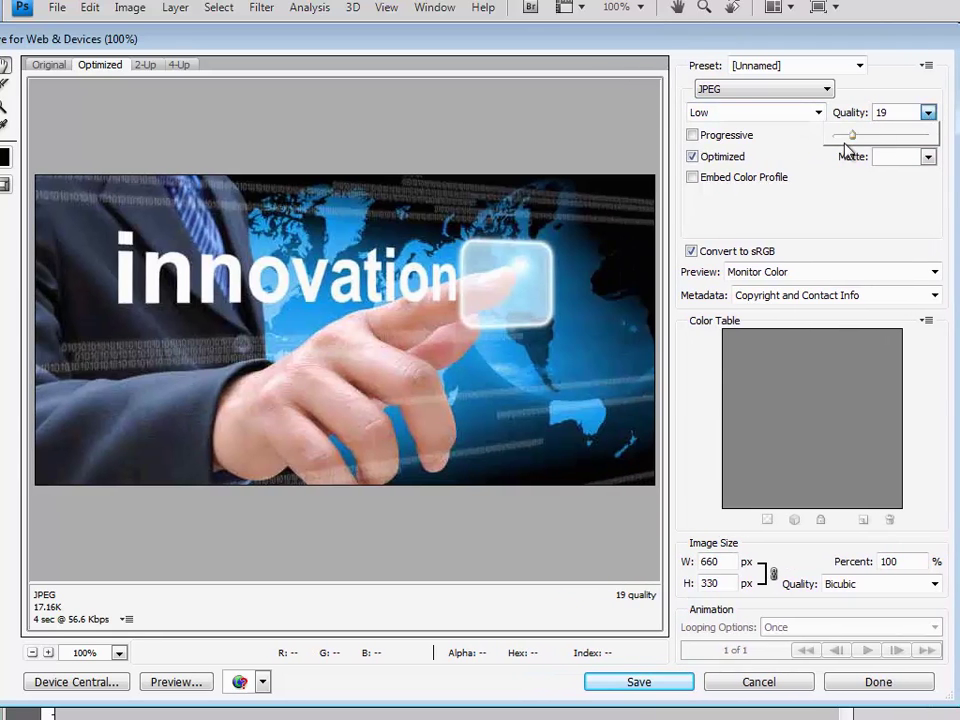
pyautogui.moveTo(850, 137); pyautogui.dragTo(870, 141)
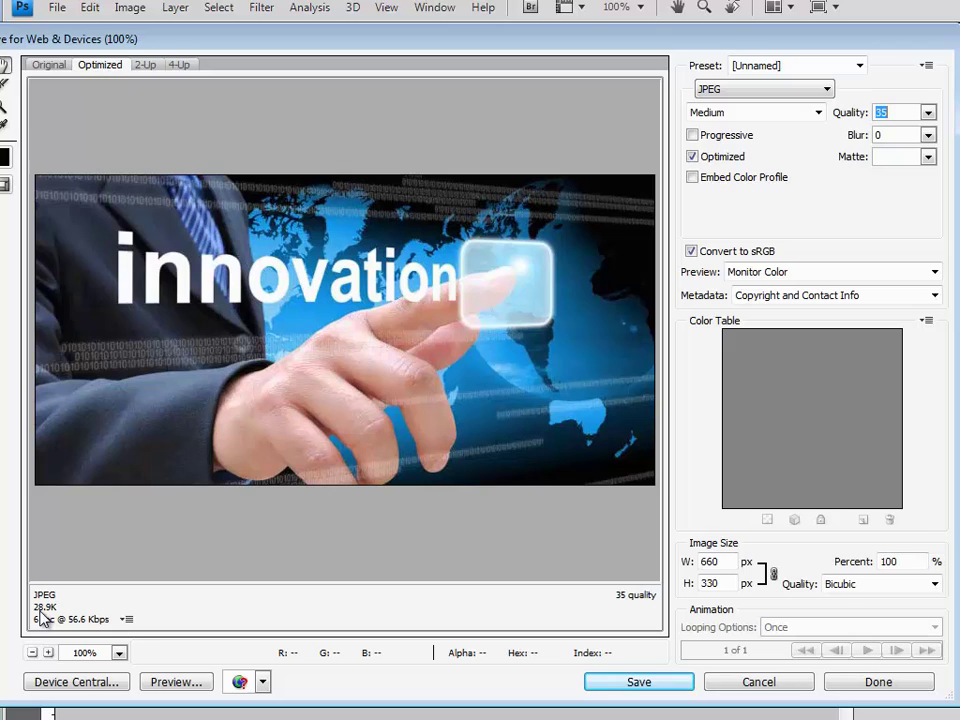
pyautogui.click(928, 113)
pyautogui.moveTo(876, 140); pyautogui.dragTo(930, 135)
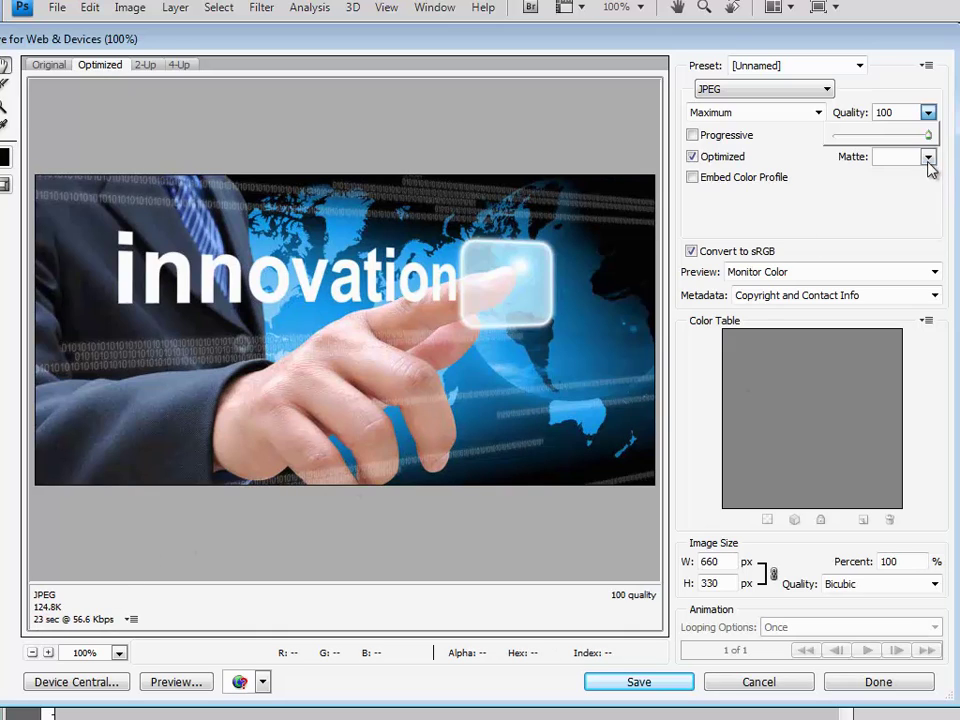
# Set the JPEG export quality to 25.
pyautogui.moveTo(929, 134); pyautogui.dragTo(870, 136)
pyautogui.moveTo(868, 134); pyautogui.dragTo(859, 140)
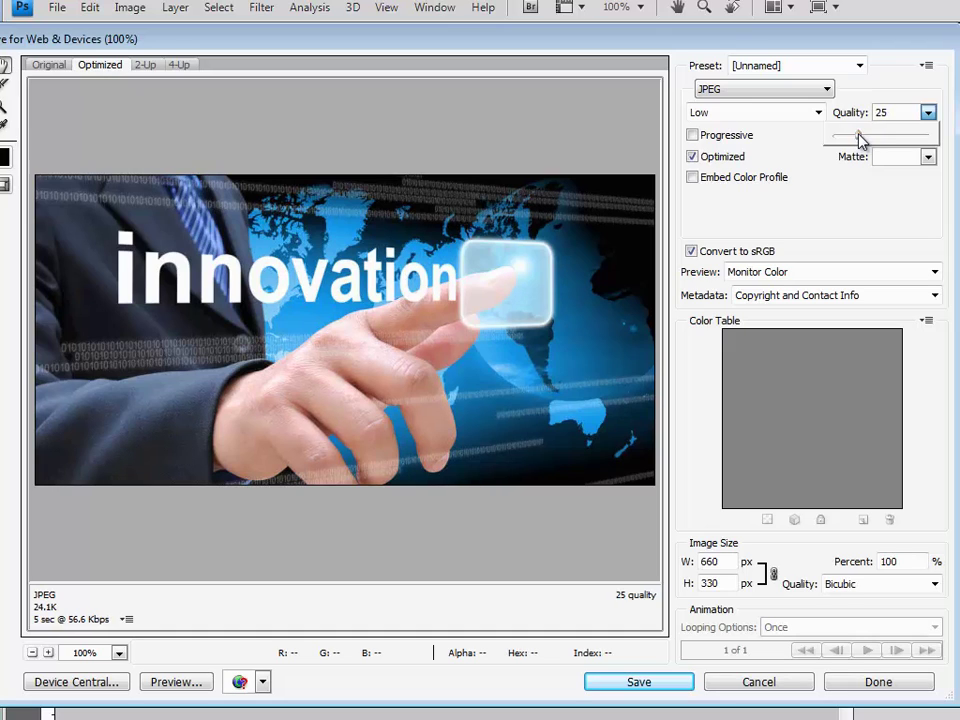
pyautogui.click(850, 231)
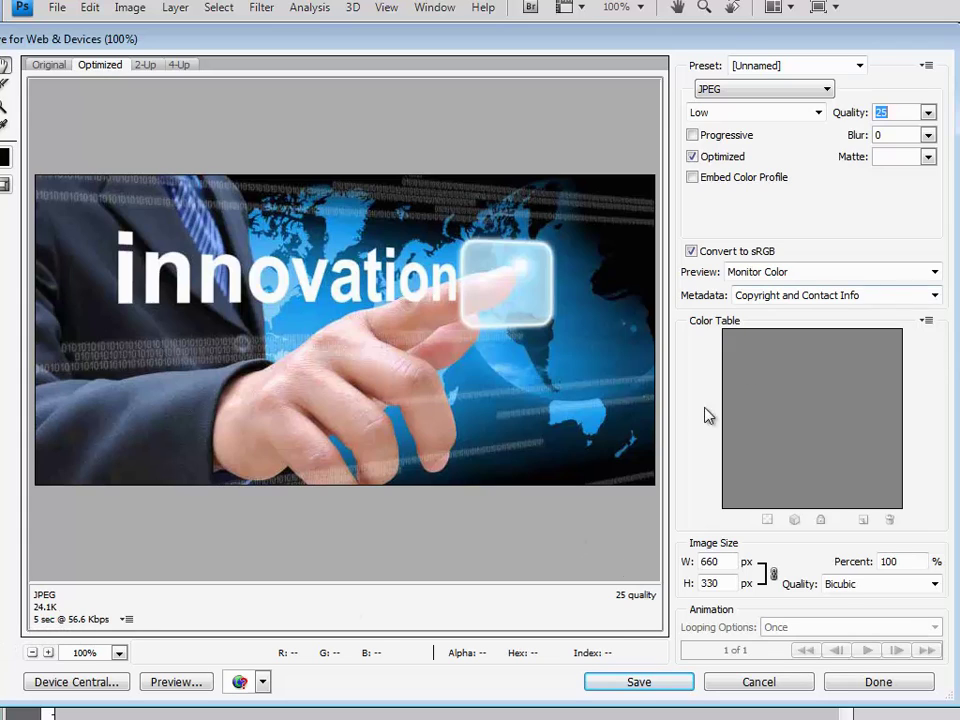
pyautogui.click(627, 684)
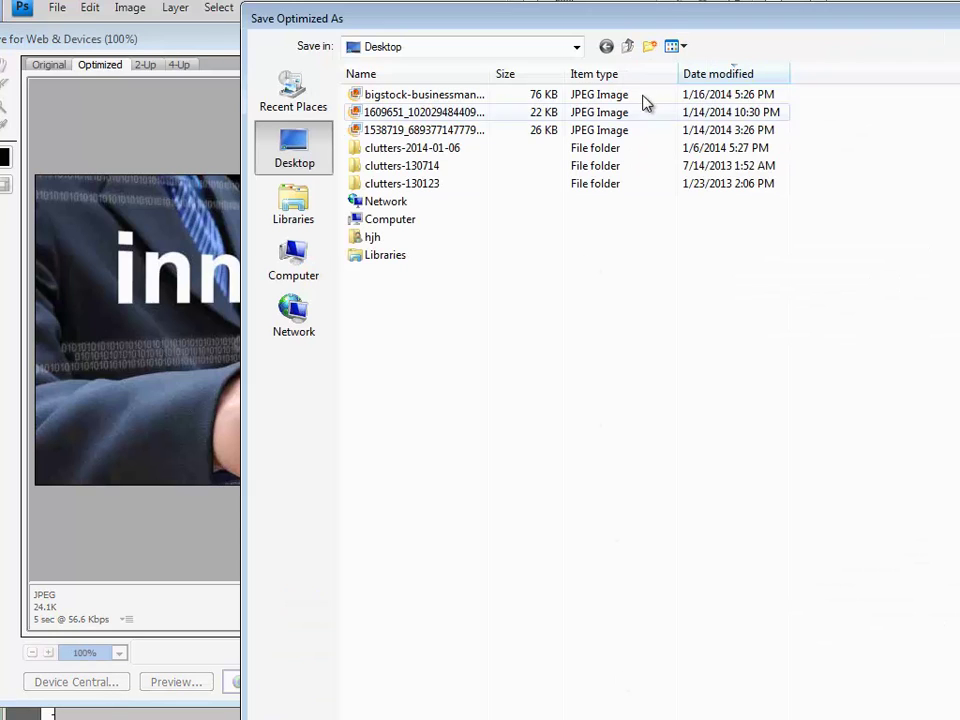
pyautogui.moveTo(658, 19); pyautogui.dragTo(630, 14)
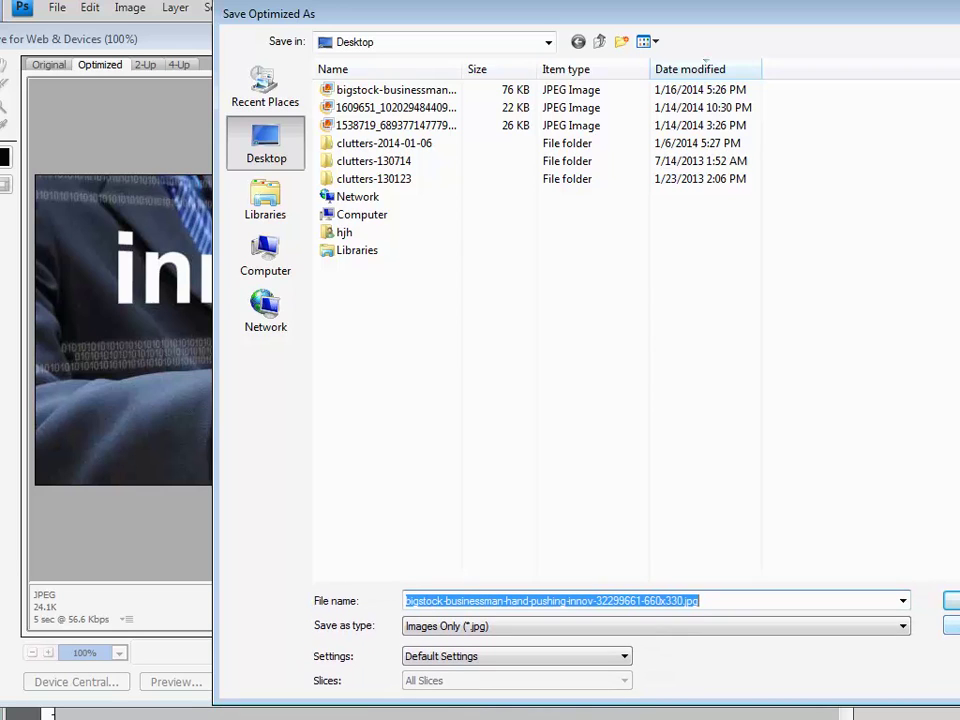
pyautogui.click(917, 604)
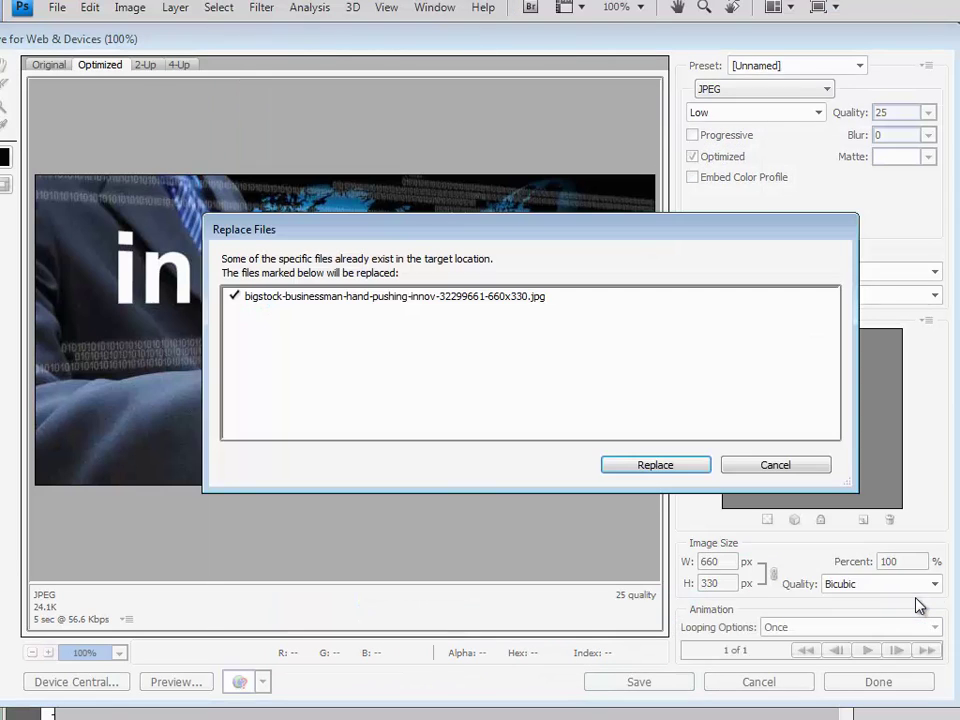
pyautogui.click(771, 464)
# Save the optimized JPEG to the Desktop as bigstock-businessman-hand-pushing-innov-slimmed-down.jpg.
pyautogui.click(638, 682)
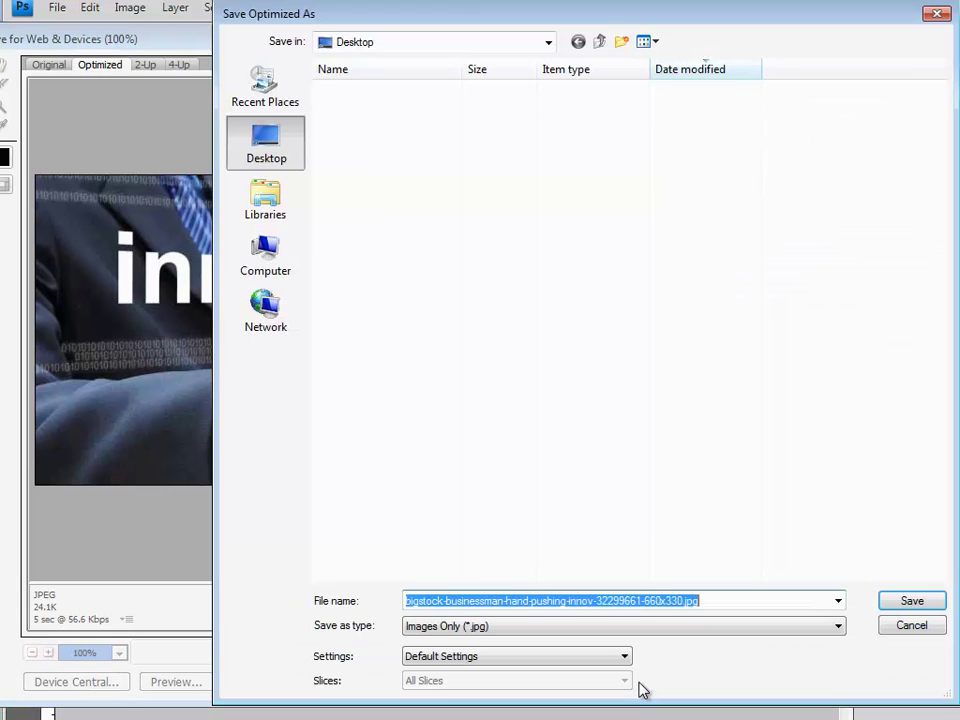
pyautogui.click(613, 601)
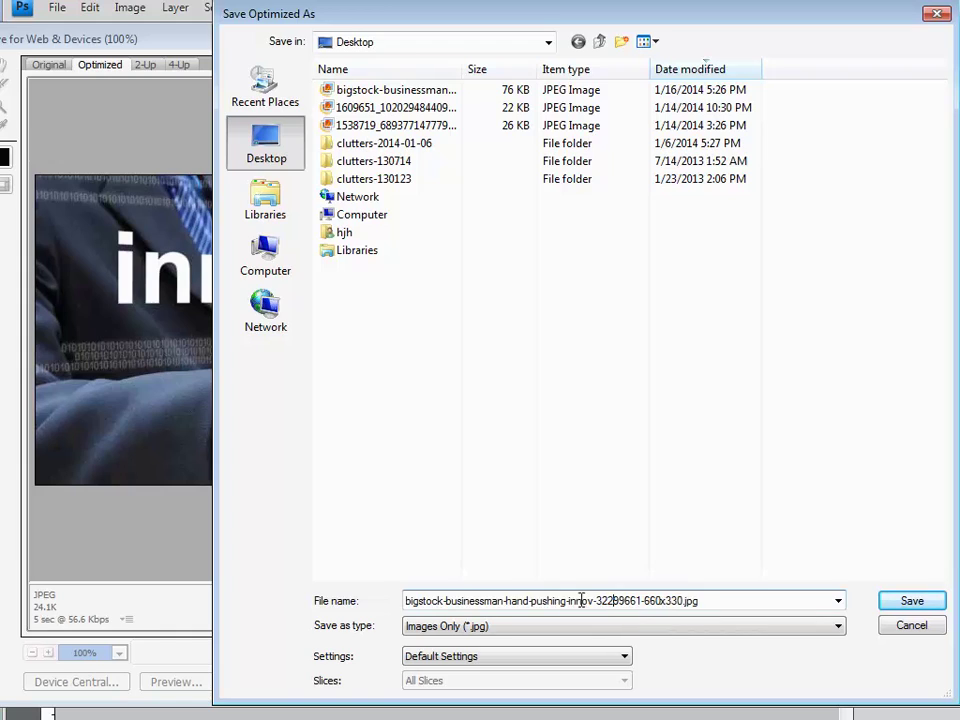
pyautogui.moveTo(597, 600); pyautogui.dragTo(678, 598)
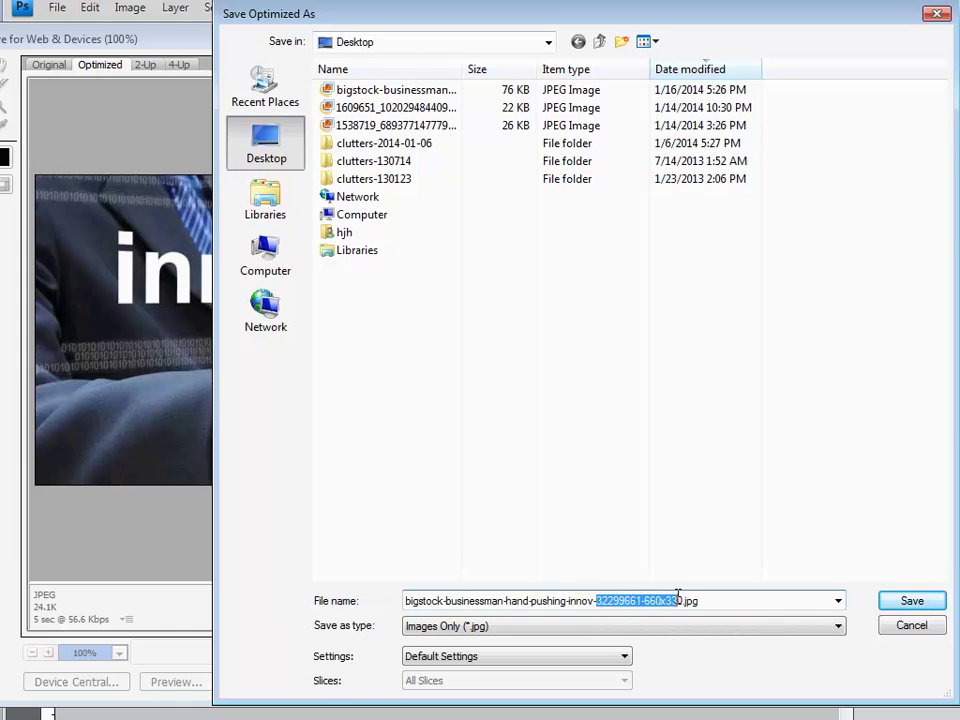
pyautogui.write('slimmed')
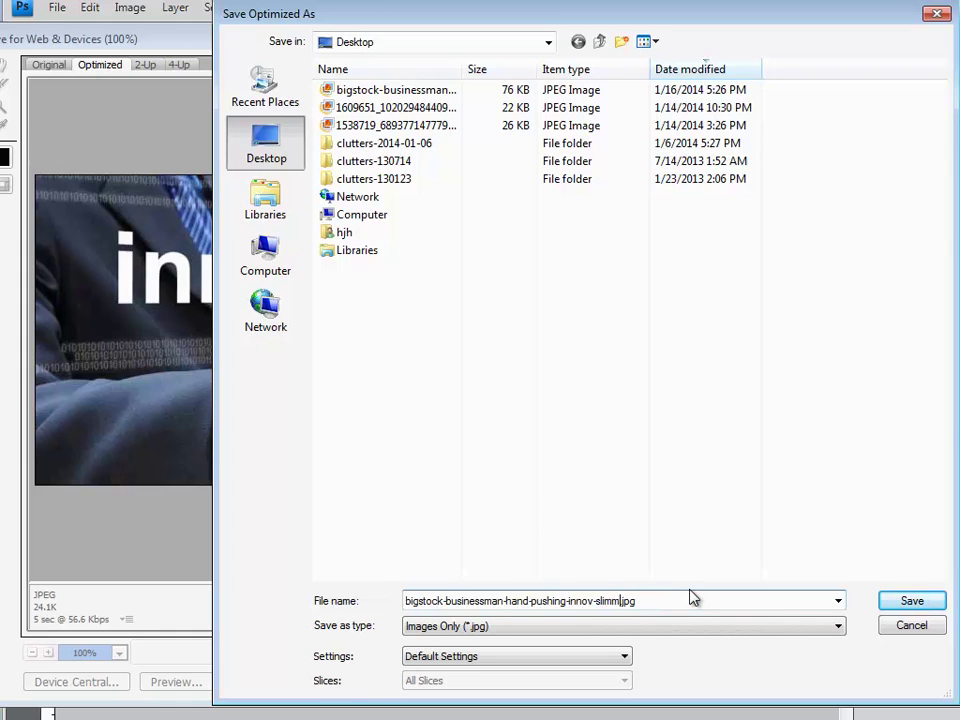
pyautogui.write('-down')
pyautogui.click(912, 603)
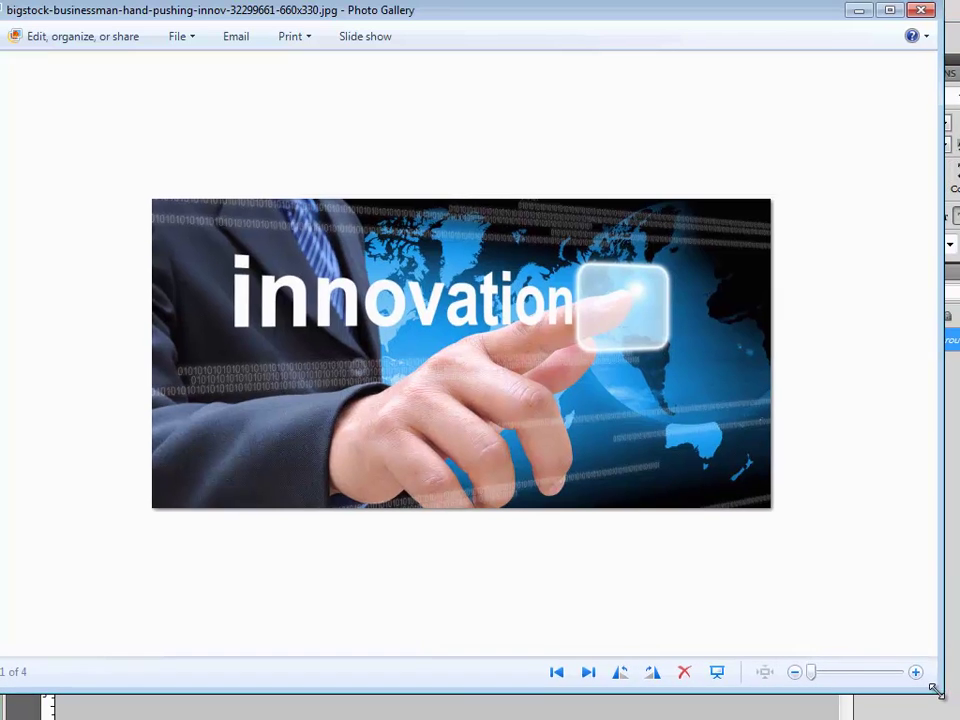
# Compare the original innovation image with the slimmed-down copy in Photo Gallery by alternating between them, and close the viewer.
pyautogui.press('Right')
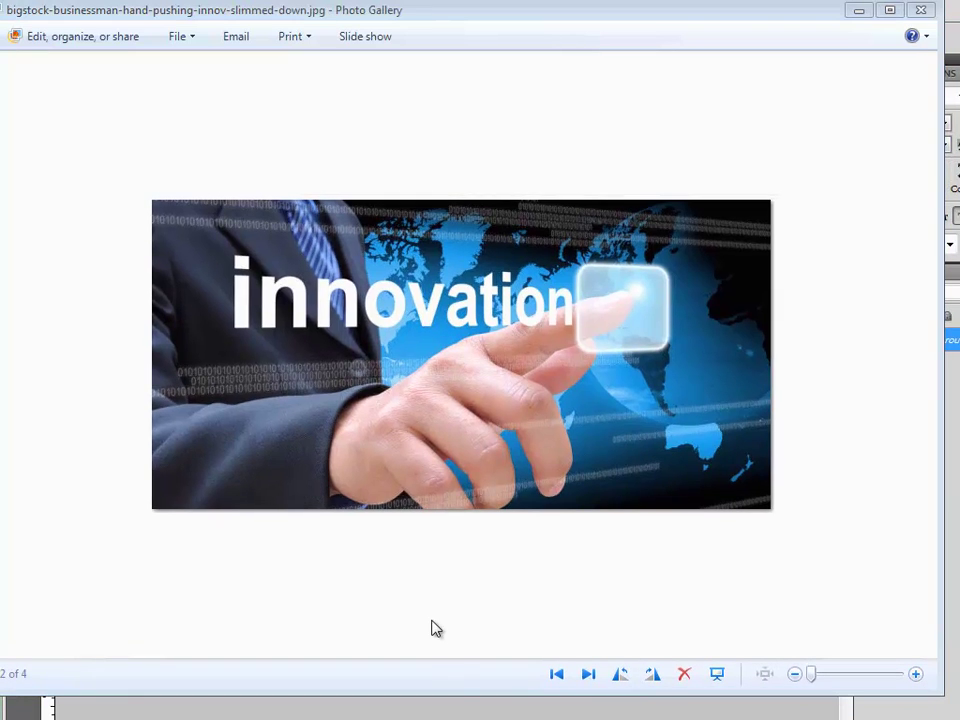
pyautogui.click(556, 675)
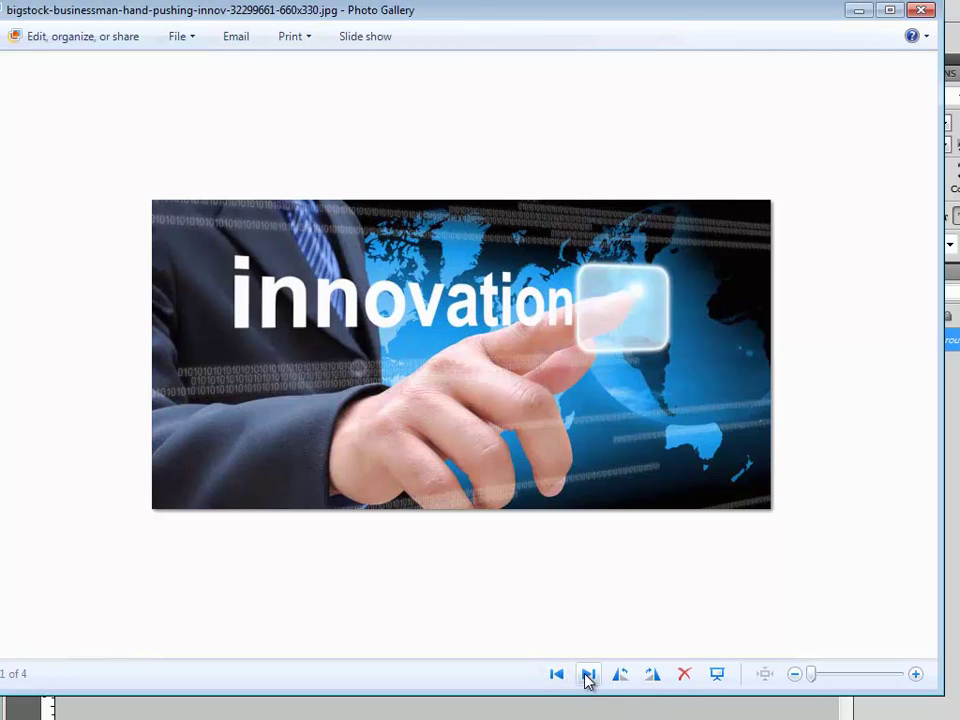
pyautogui.click(592, 678)
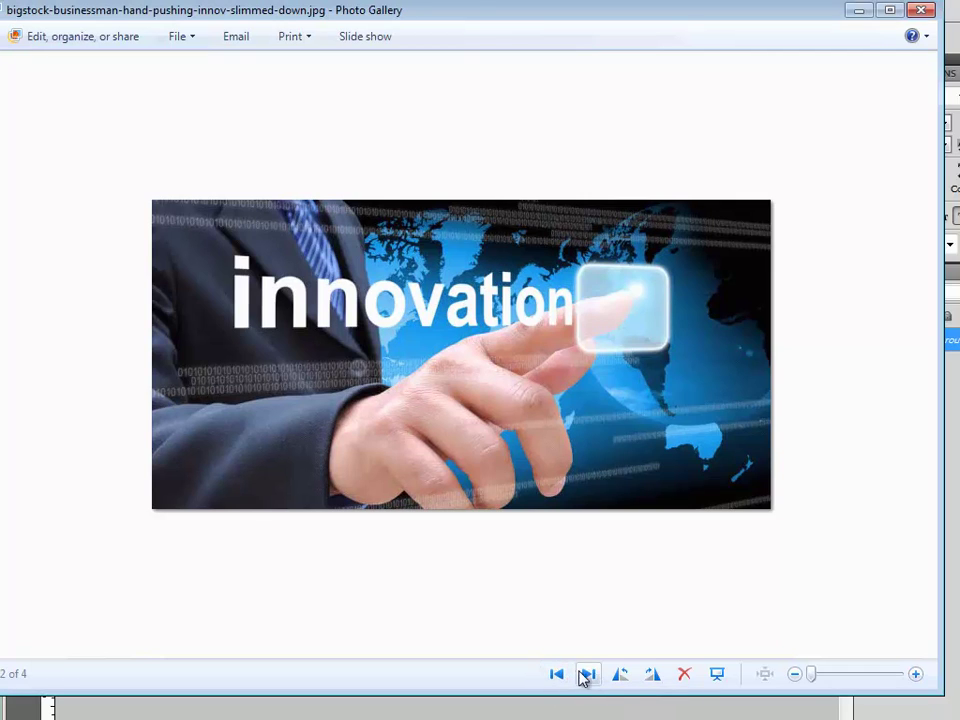
pyautogui.click(566, 678)
pyautogui.click(589, 676)
pyautogui.click(919, 12)
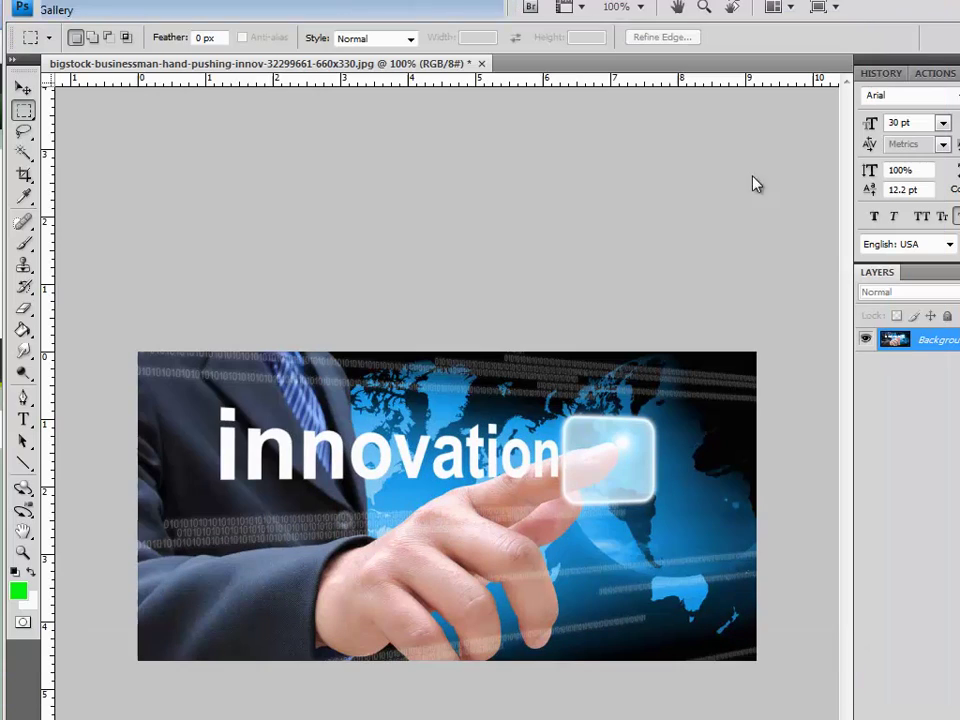
# Reopen the innovation image in Save for Web & Devices and set the JPEG quality to 10.
pyautogui.click(55, 8)
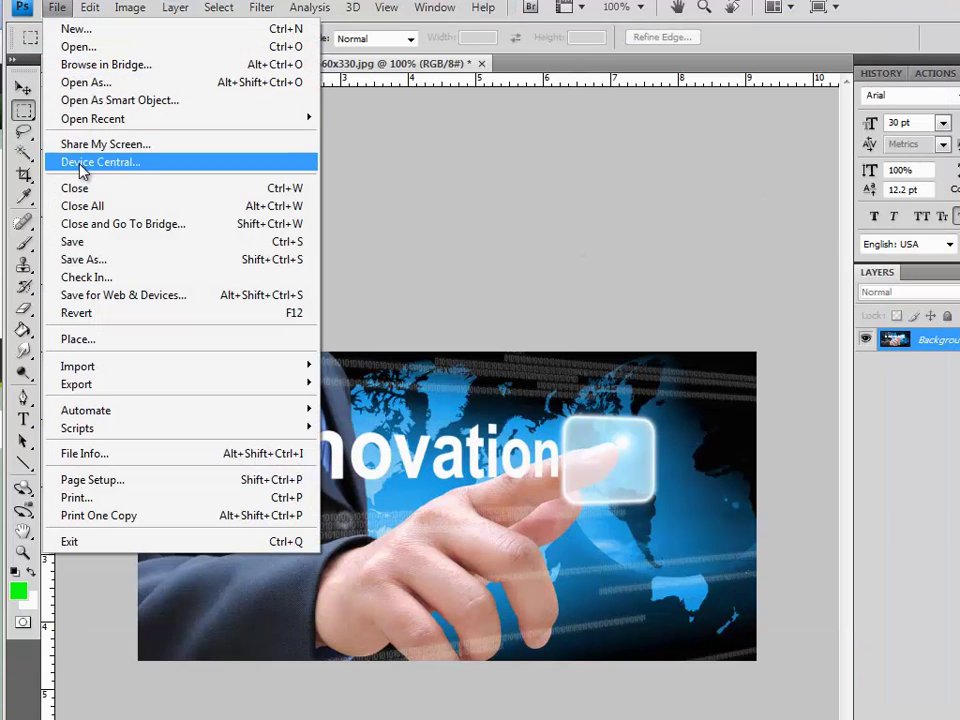
pyautogui.click(102, 295)
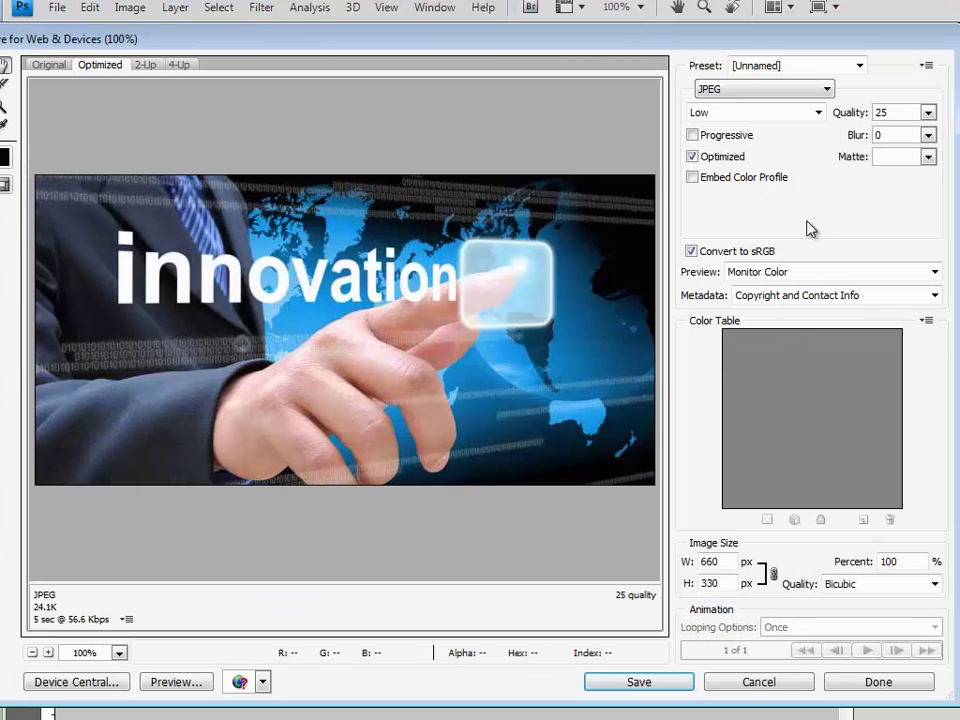
pyautogui.click(928, 112)
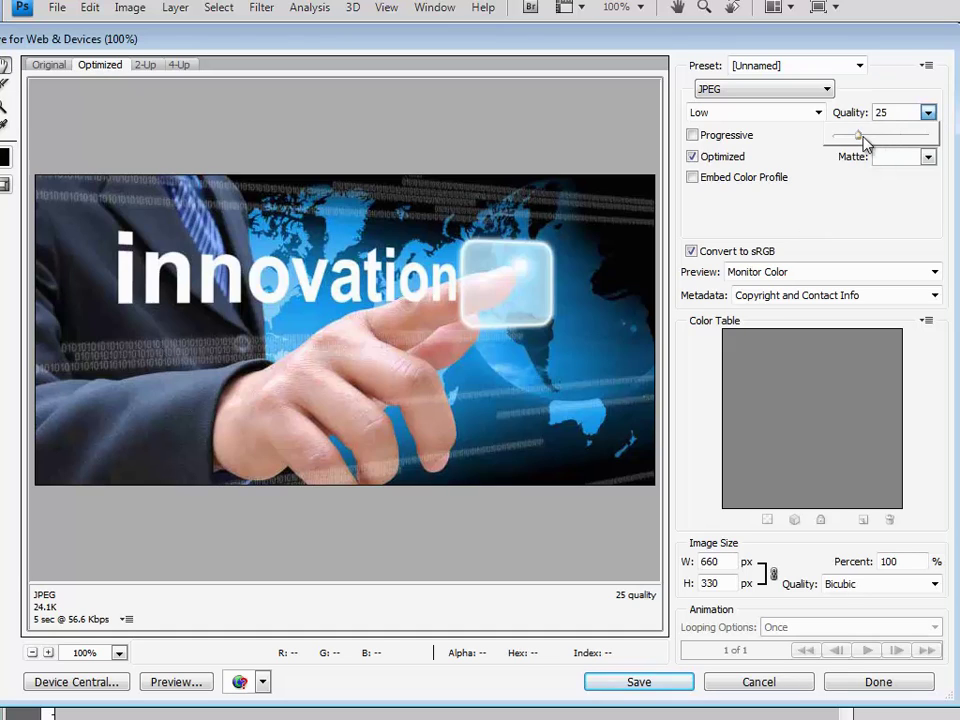
pyautogui.moveTo(861, 137); pyautogui.dragTo(851, 146)
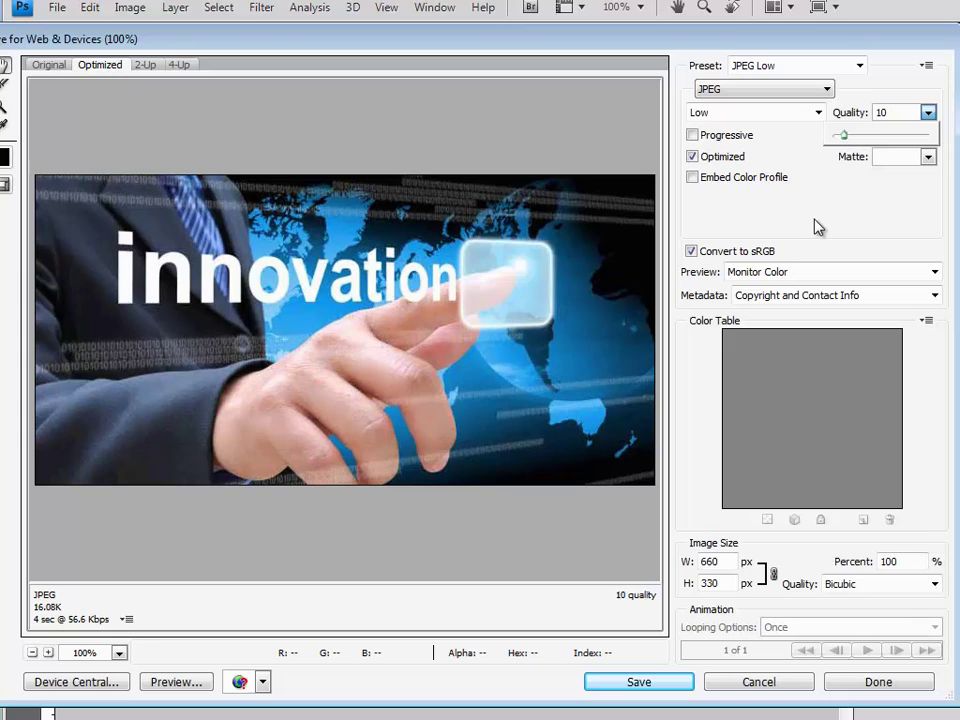
pyautogui.click(565, 316)
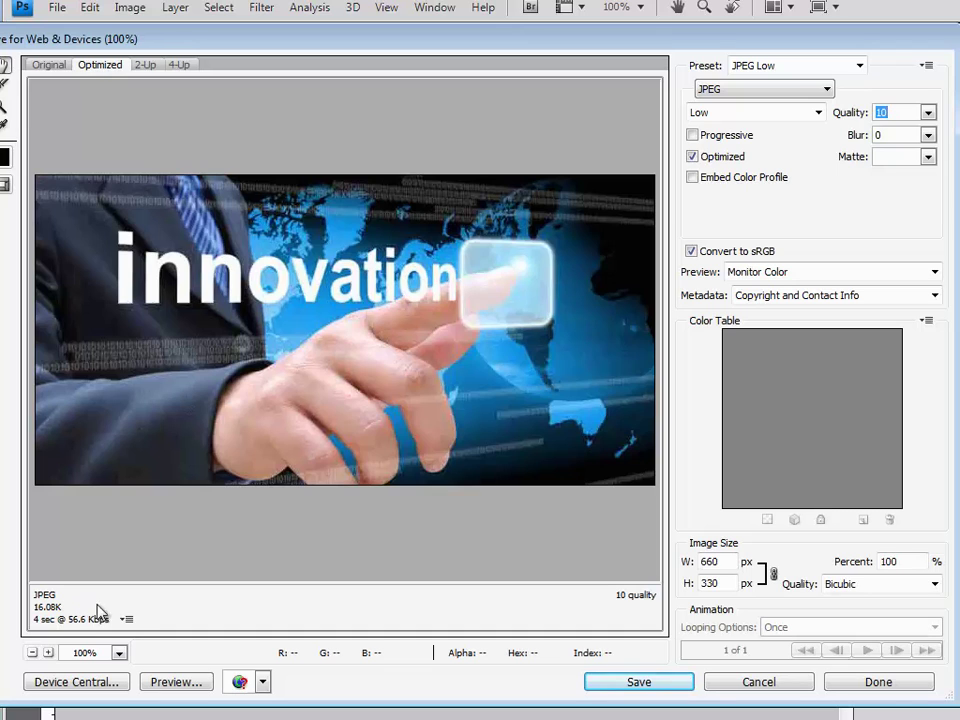
# Save the optimized image over bigstock-businessman-hand-pushing-innov-slimmed-down.jpg on the Desktop, replacing the existing file.
pyautogui.click(640, 684)
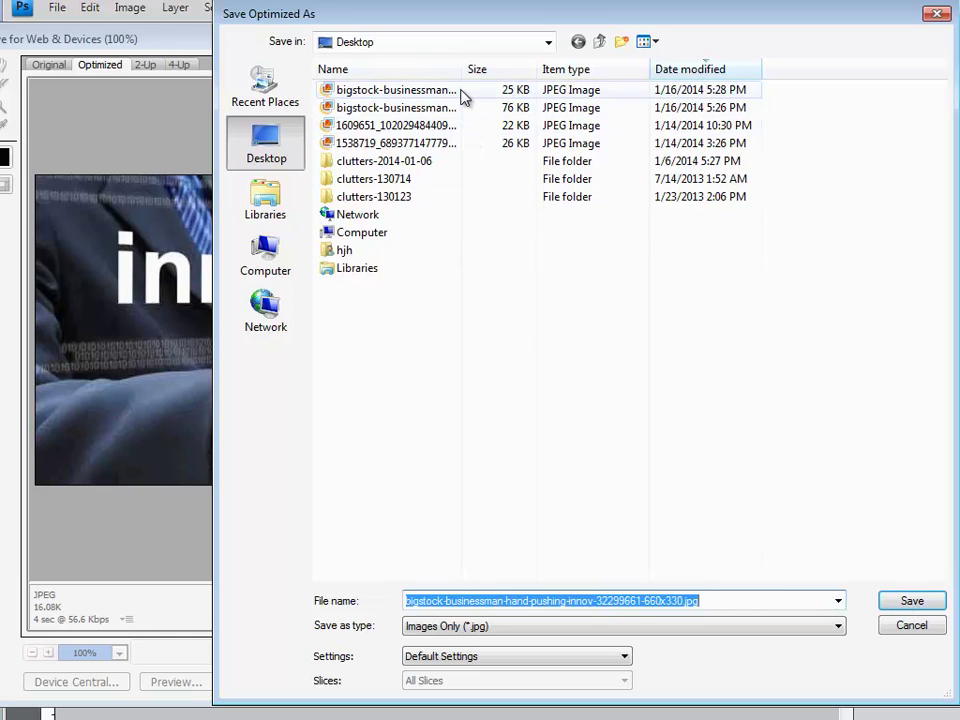
pyautogui.moveTo(463, 69); pyautogui.dragTo(645, 70)
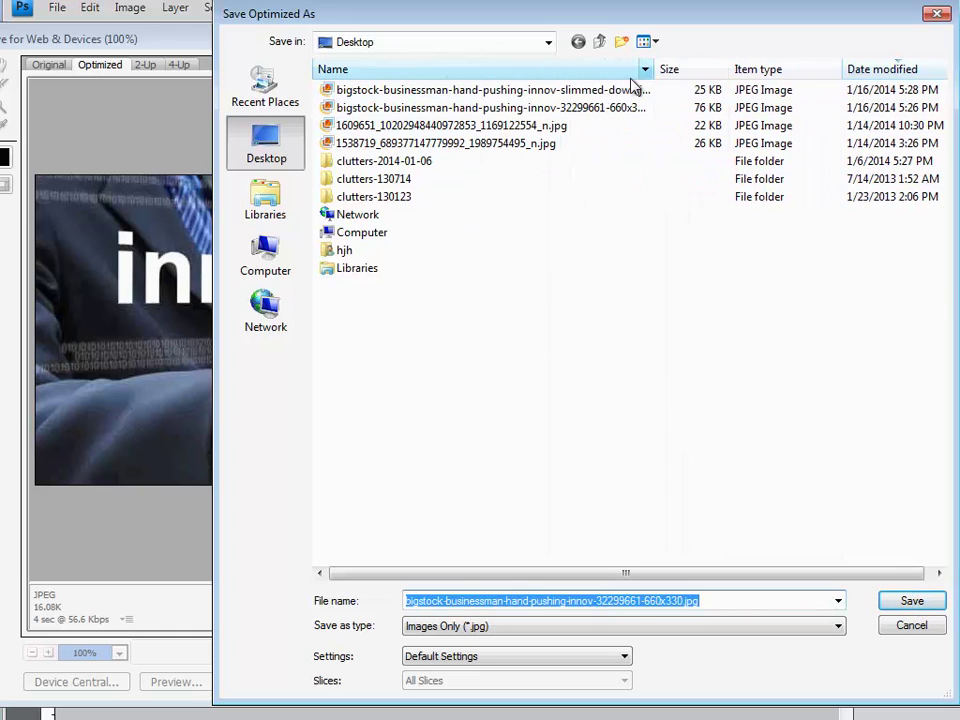
pyautogui.click(606, 91)
pyautogui.click(896, 606)
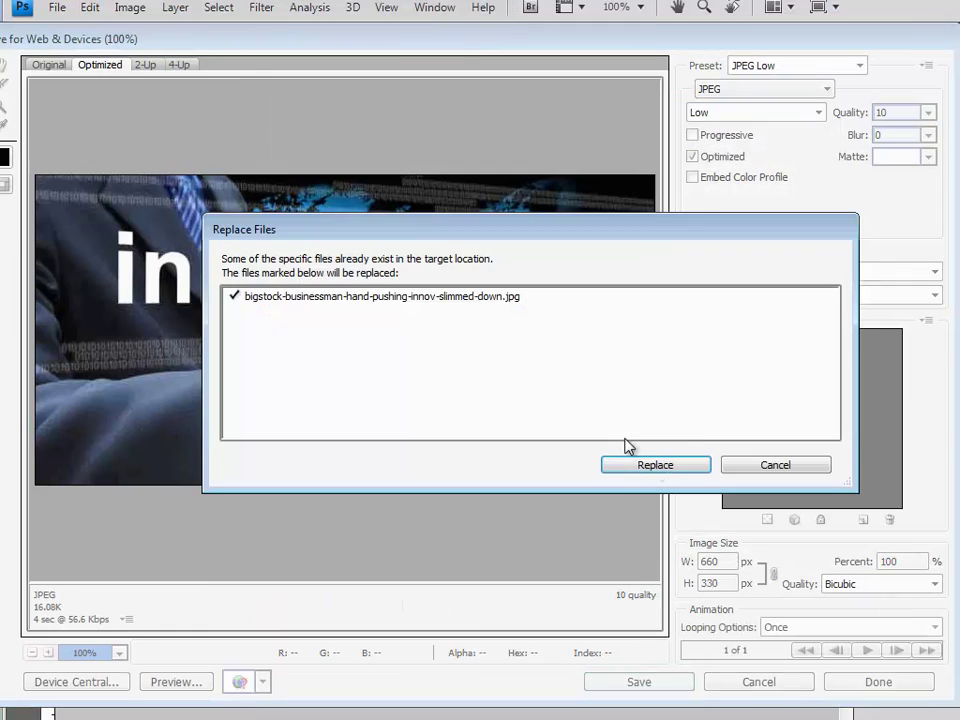
pyautogui.click(621, 467)
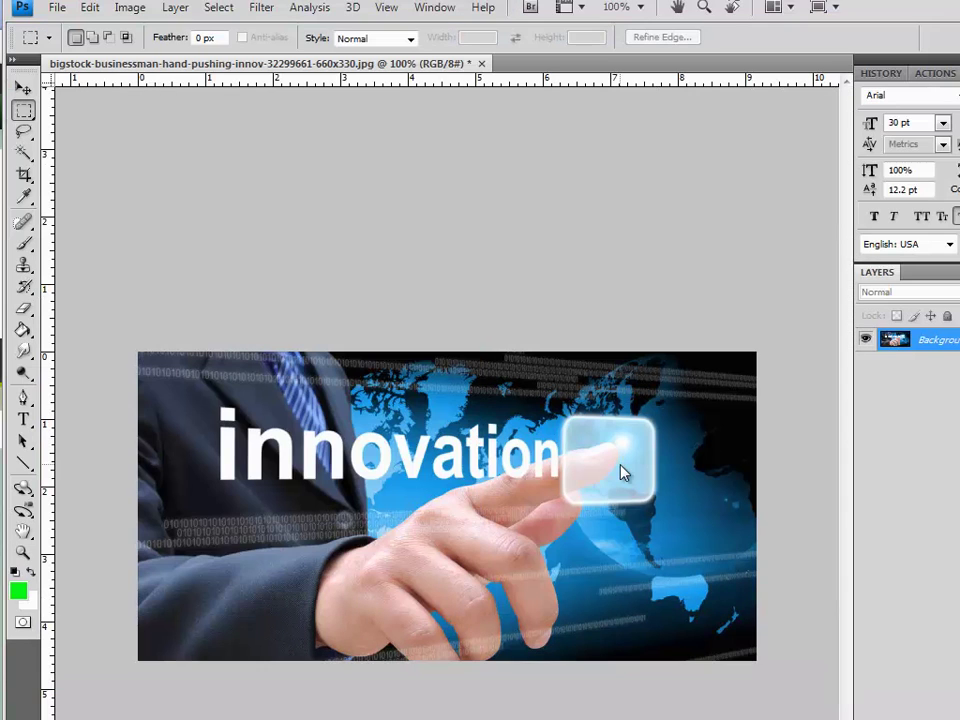
# Switch to Photo Gallery and compare the original image's appearance with the quality 10 slimmed-down version.
pyautogui.hotkey('alt', 'Tab')
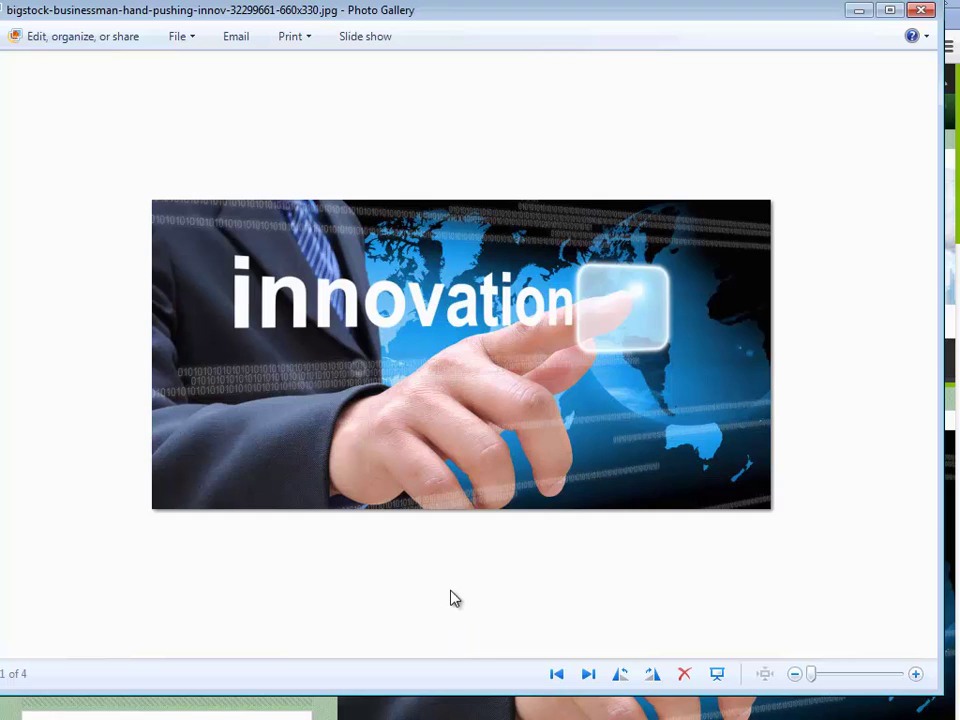
pyautogui.click(589, 675)
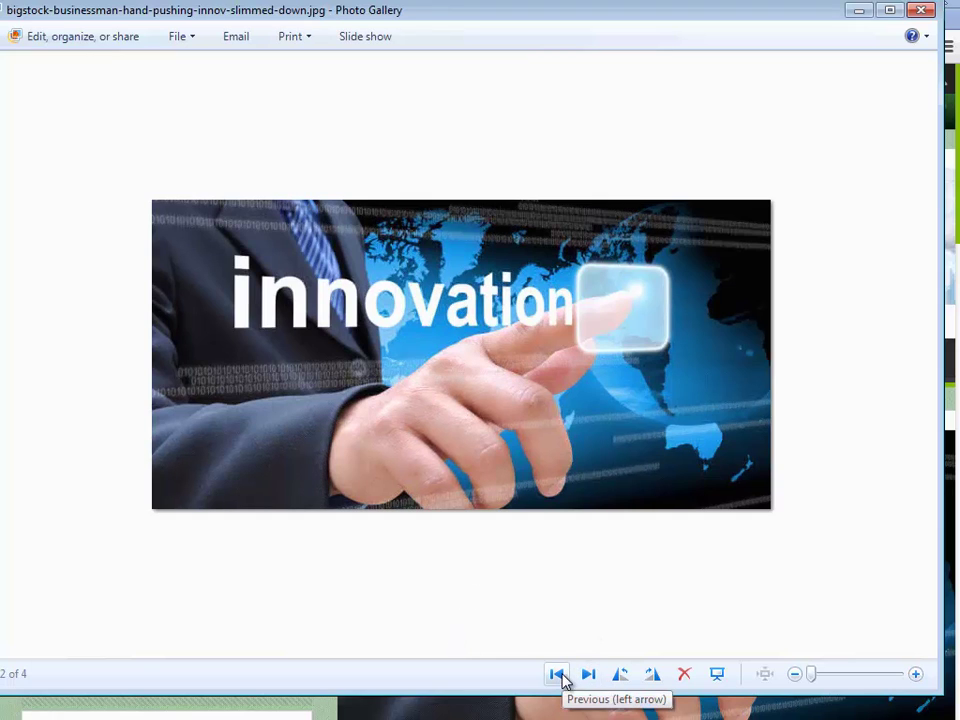
pyautogui.click(563, 678)
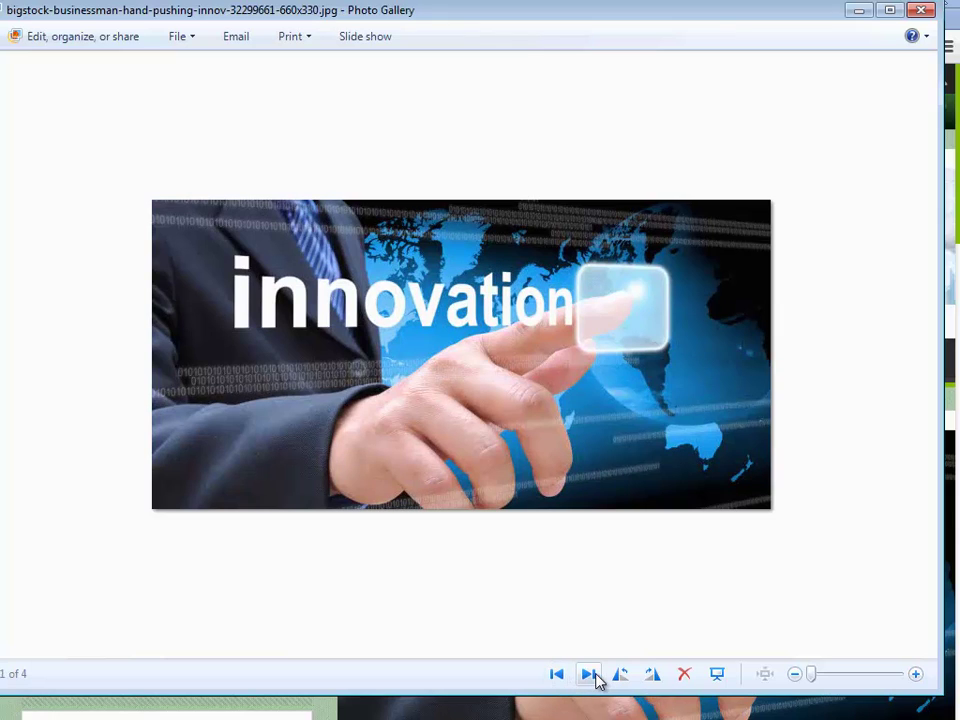
pyautogui.click(591, 677)
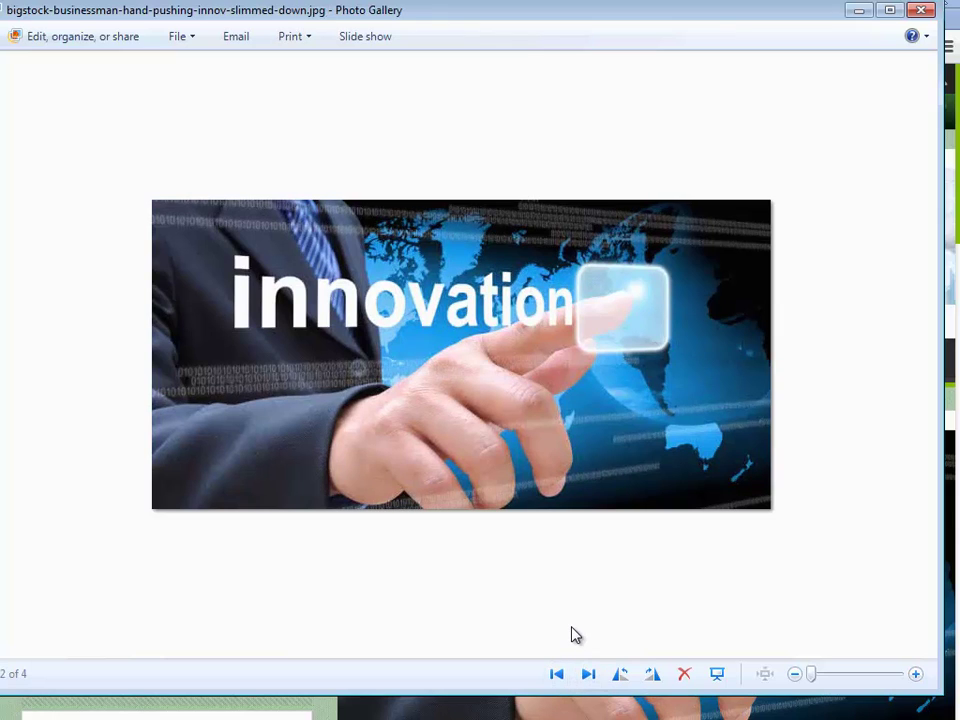